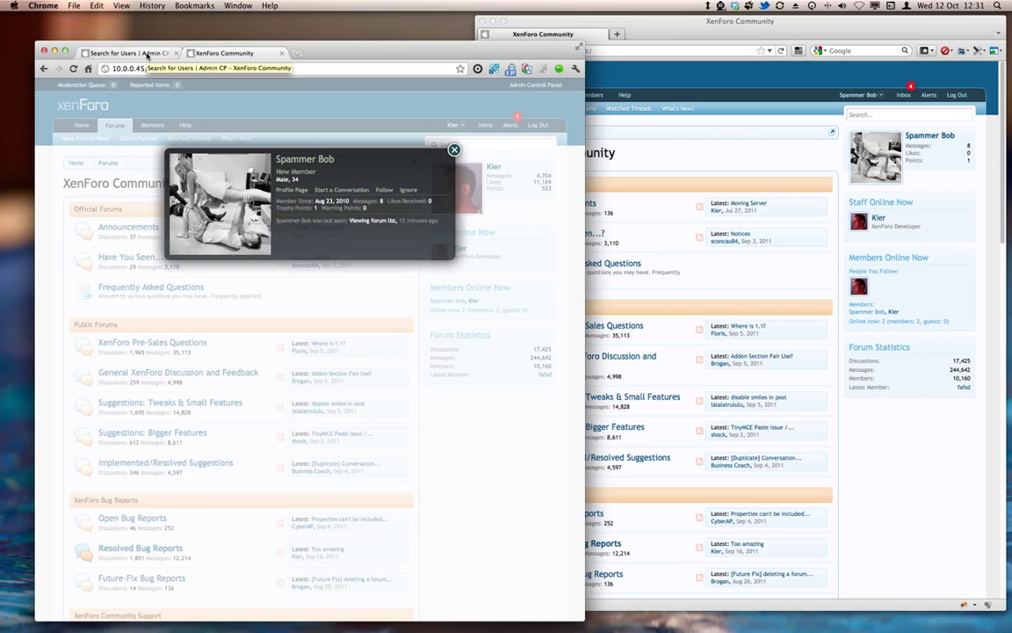
Step: In the Admin CP Warnings list, create a new warning type titled 'Bad words'
left_click(147, 55)
left_click(87, 243)
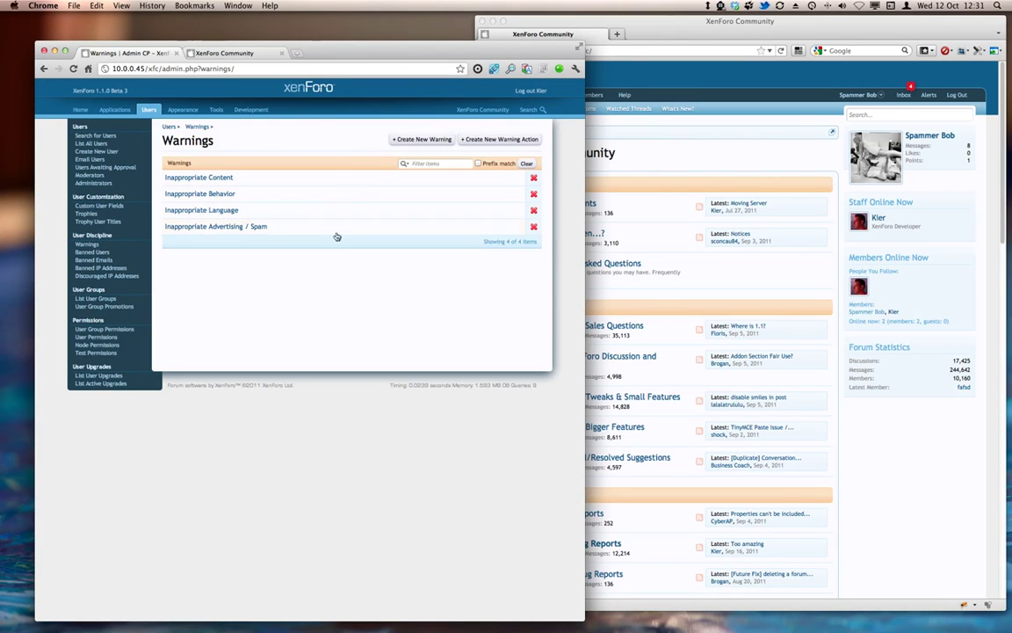
left_click(410, 142)
left_click(351, 162)
type("Bad words")
key("Tab")
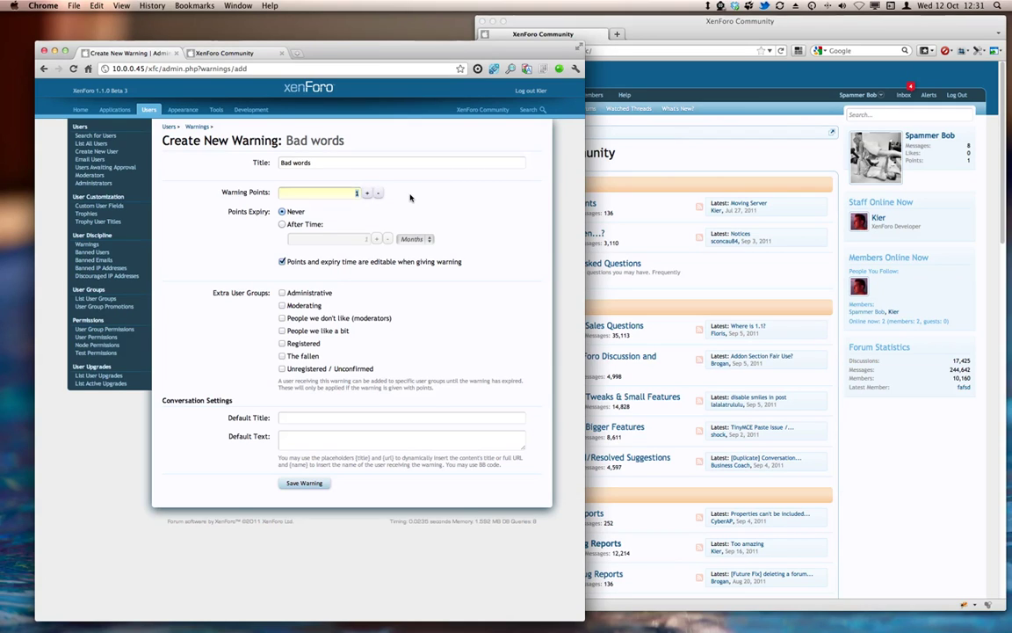
Step: Set the warning to 2 points that expire after a time measured in weeks
left_click(367, 192)
left_click(309, 215)
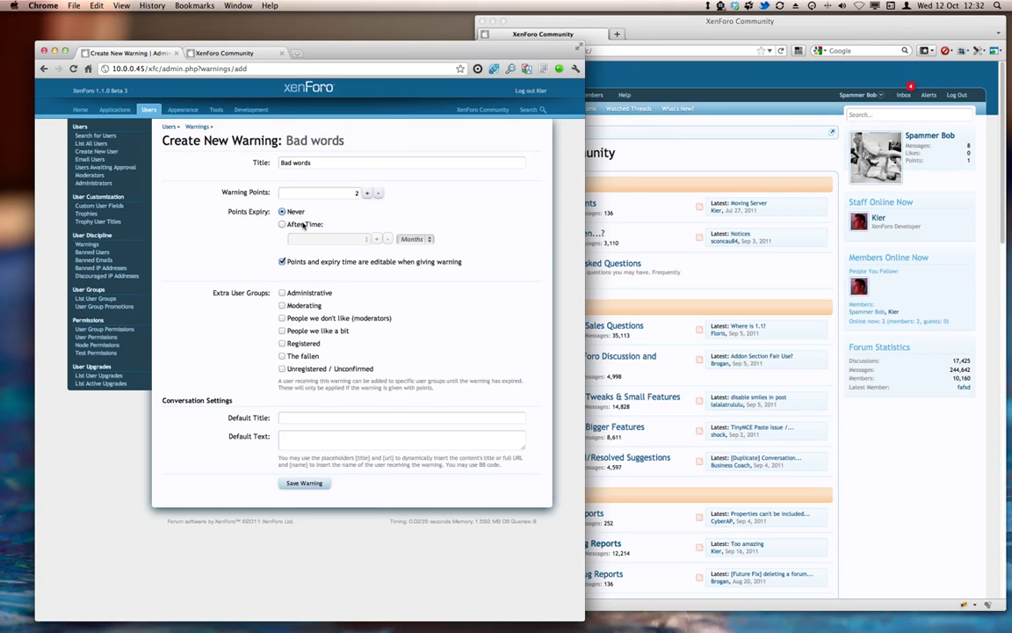
left_click(313, 225)
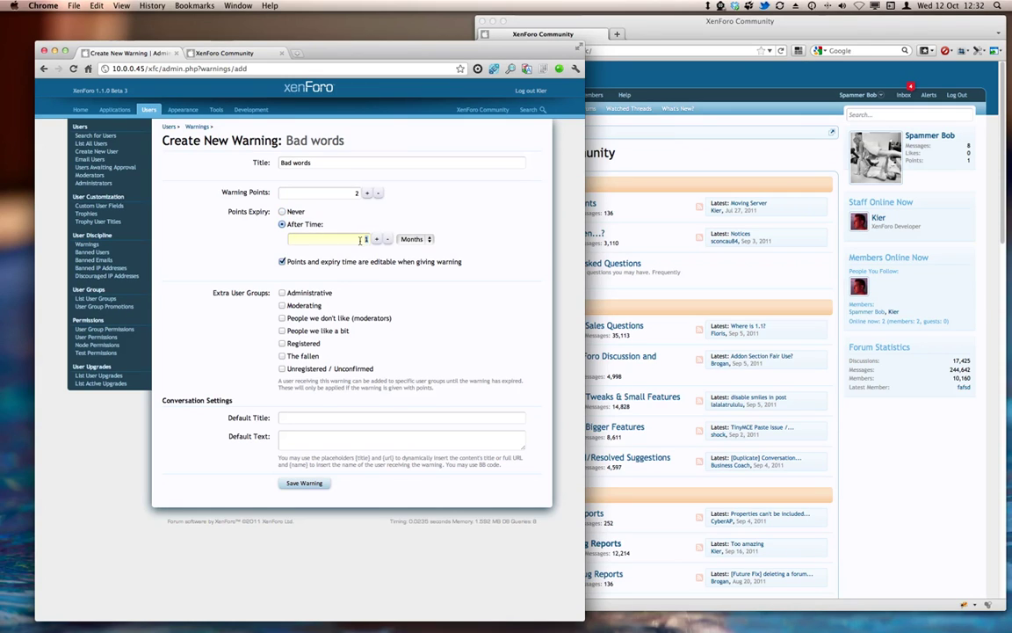
left_click(426, 239)
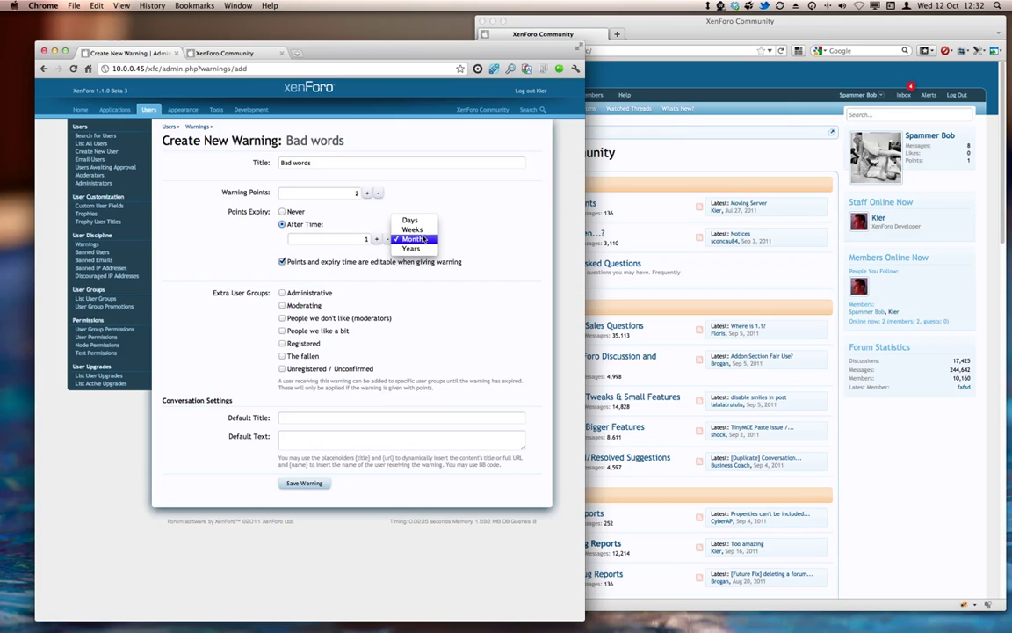
key("Up")
key("Return")
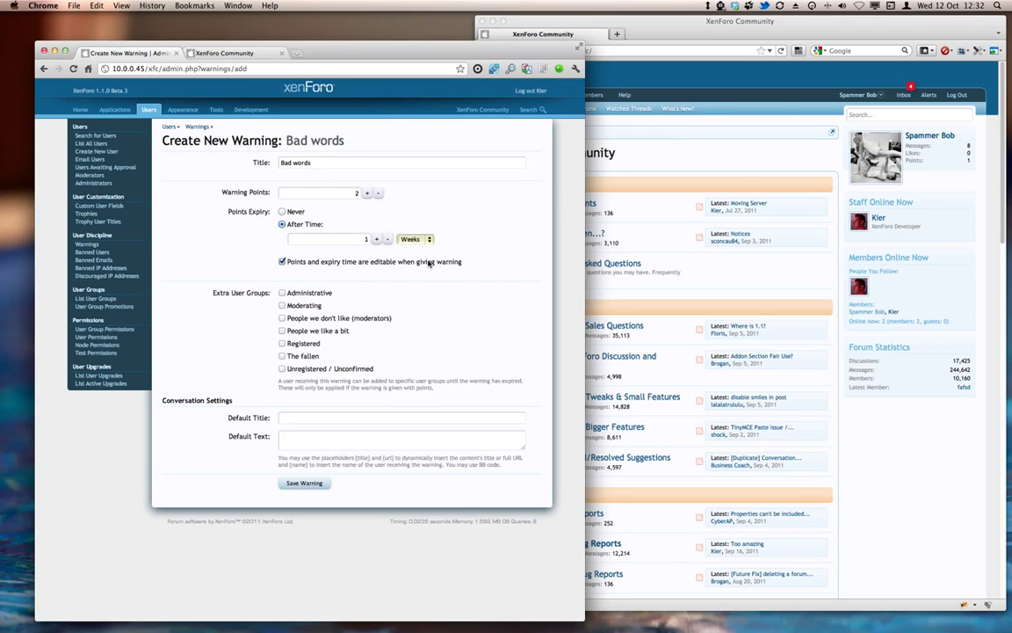
Step: Keep points and expiry editable, and leave warned users out of the Administrative group
left_click(282, 261)
left_click(282, 262)
left_click(282, 292)
left_click(282, 293)
Step: Set the default conversation title to 'You posted some bad words'
left_click(334, 418)
type("You posted some bad words")
key("Tab")
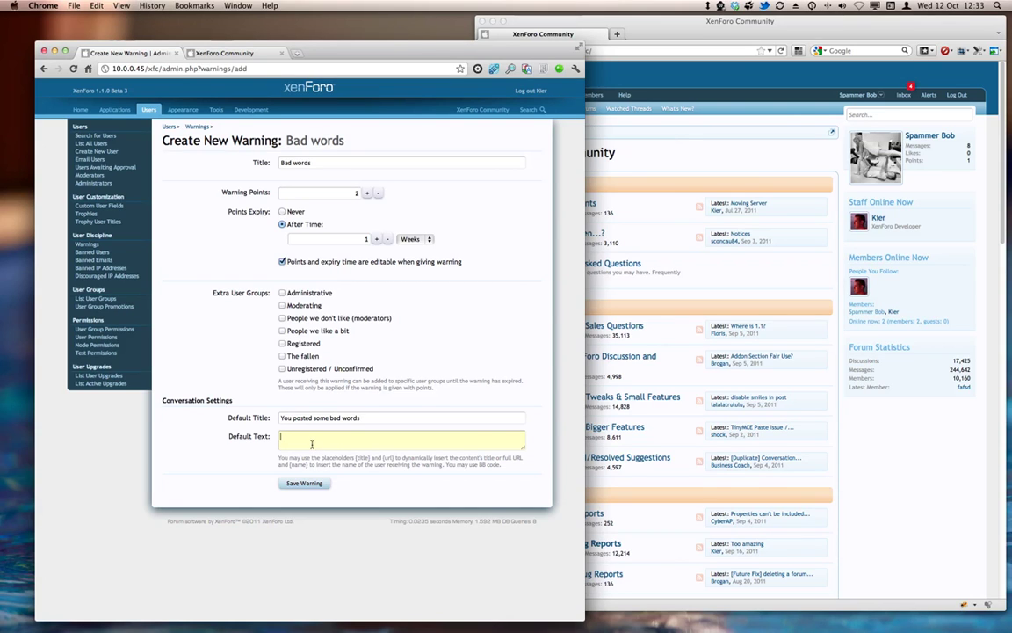
Step: Write the default message with name and {url} placeholders, sign off 'Thanks,', and save
type("[name")
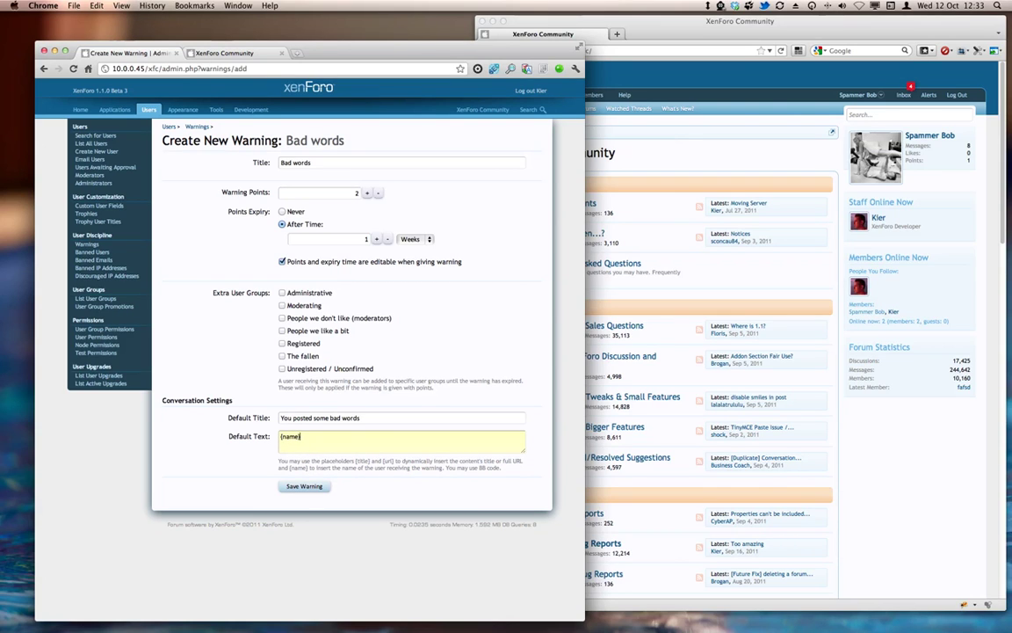
type("},")
key("Return")
key("Return")
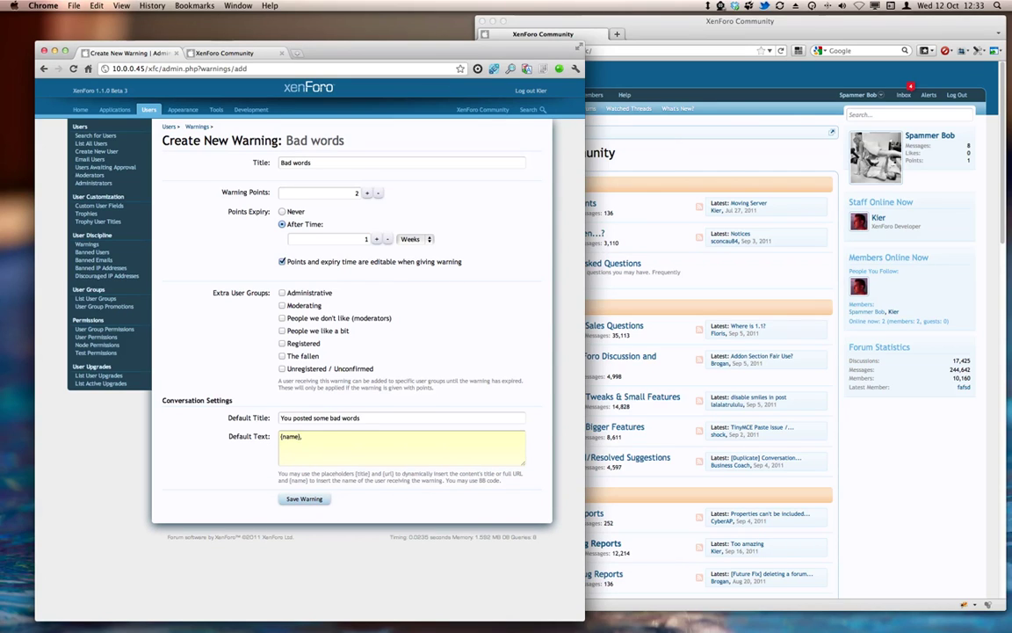
type("You posted some bad words that are in")
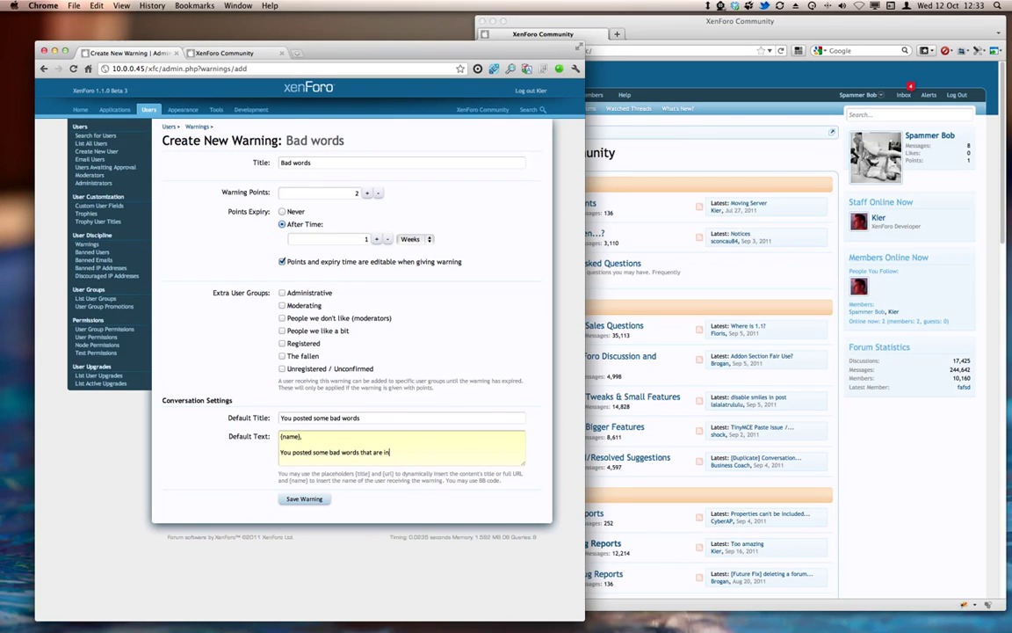
type("appropriate for this forum. Please don't do it again.")
key("Return")
key("Return")
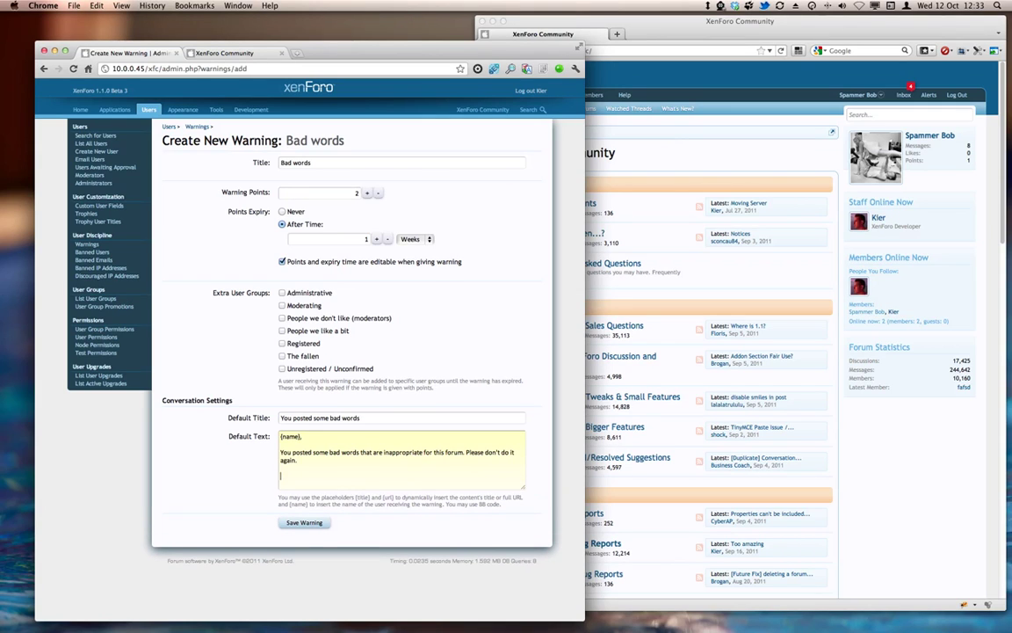
type("We found you doing that here: [url={url}]{title}[/url")
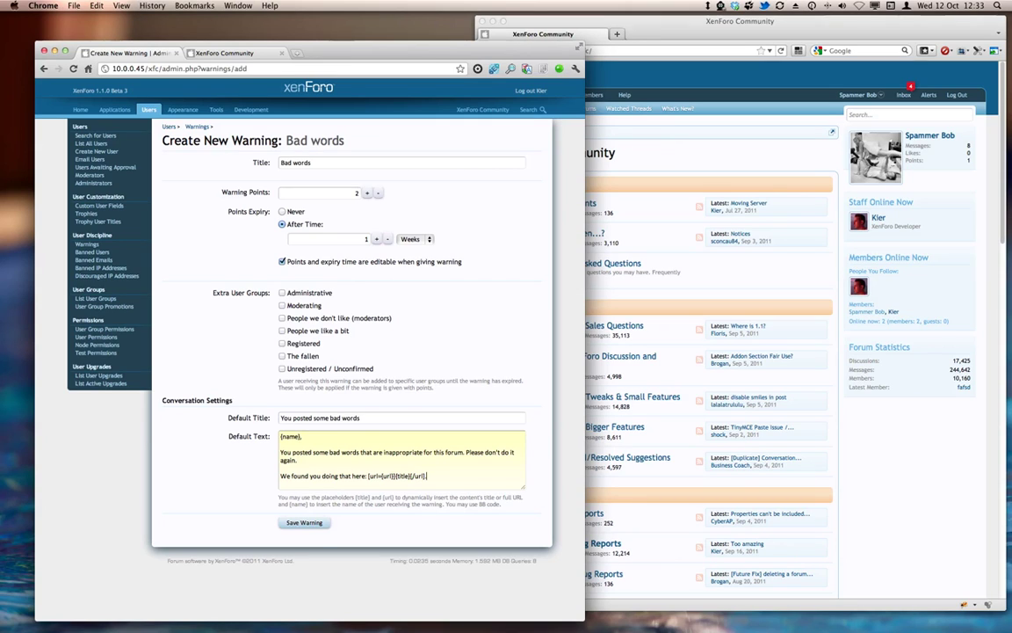
type(".")
key("Return")
key("Return")
type("Thanks,")
key("Return")
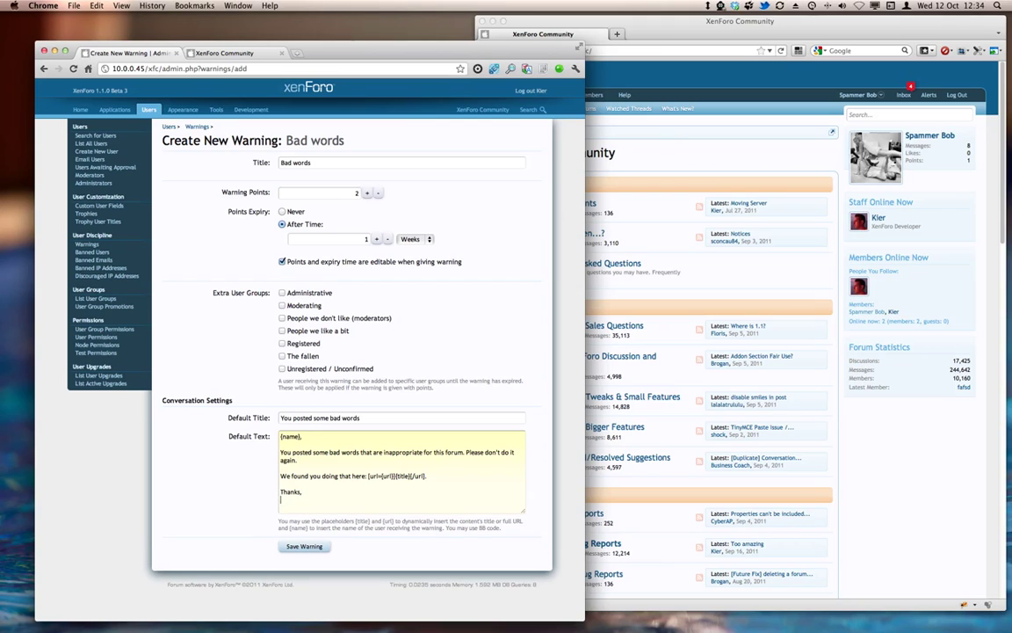
left_click(304, 546)
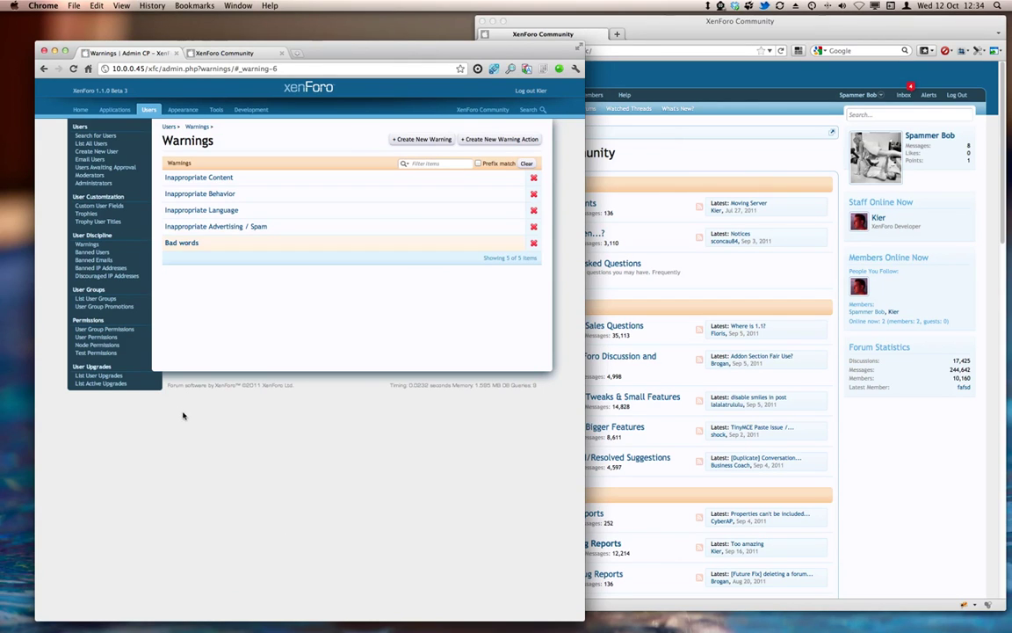
Step: On the community forum, open Spammer Bob's thread 'Hey, do you like this thread?' from Recent Activity
left_click(226, 54)
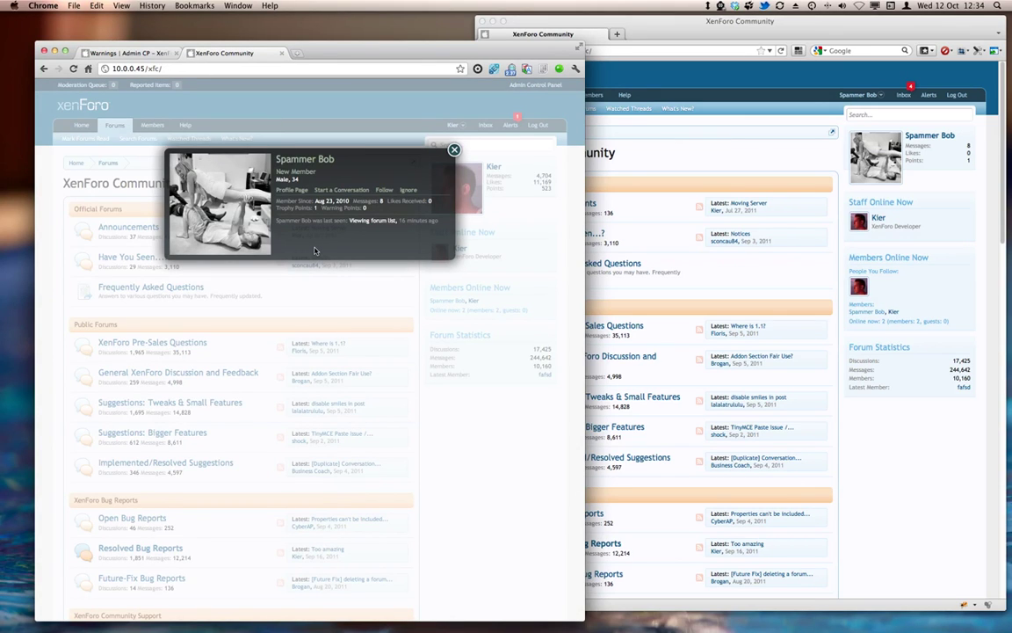
mouse_move(228, 174)
left_click(312, 116)
mouse_move(151, 124)
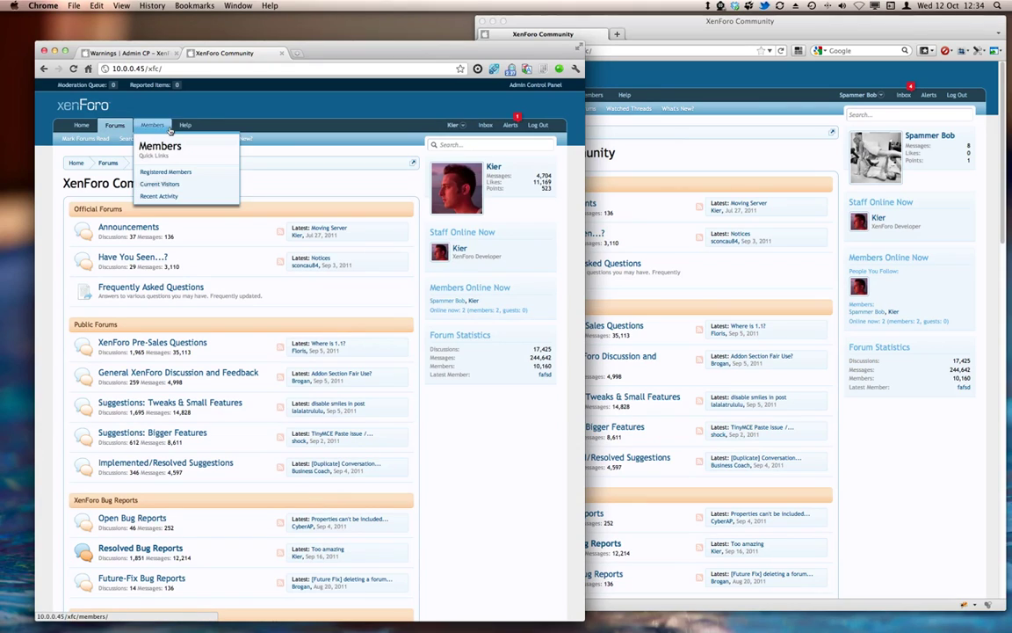
left_click(163, 197)
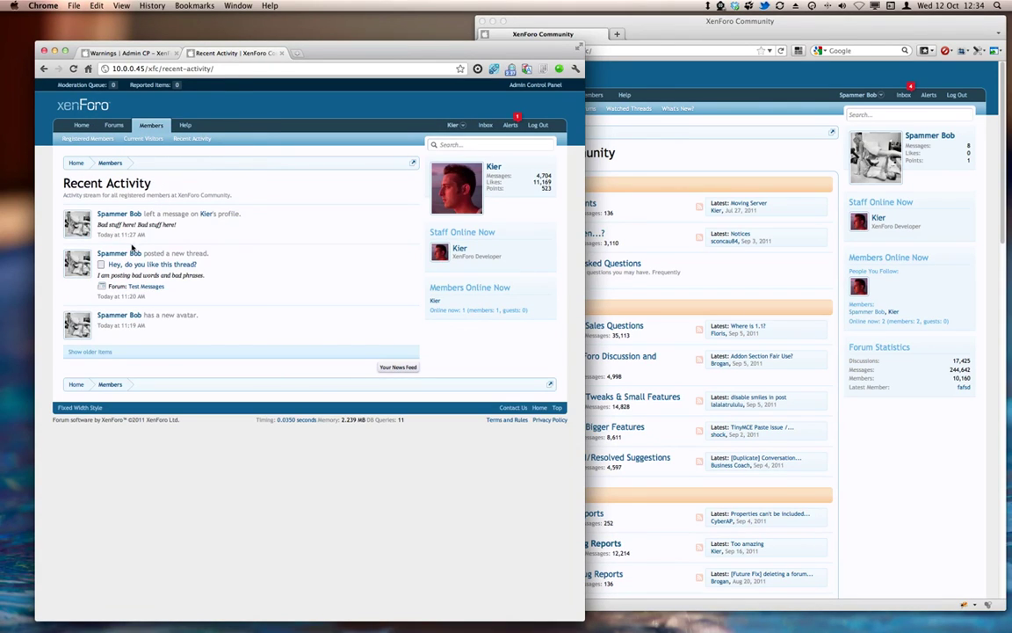
left_click(181, 267)
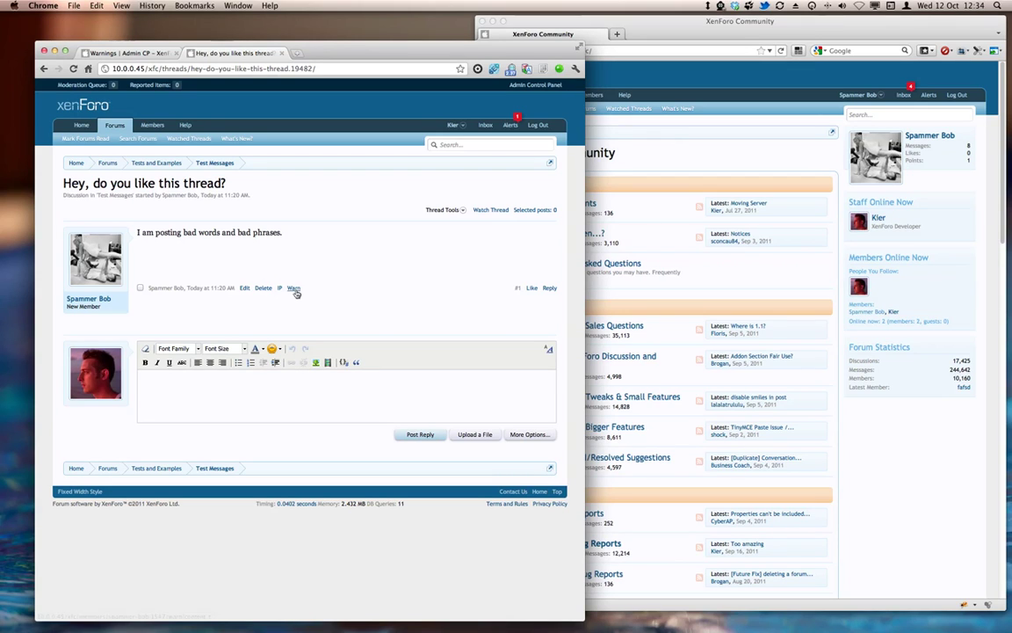
Step: Warn the post, trying each warning type before settling on Bad words (2 points, 1 week)
left_click(294, 288)
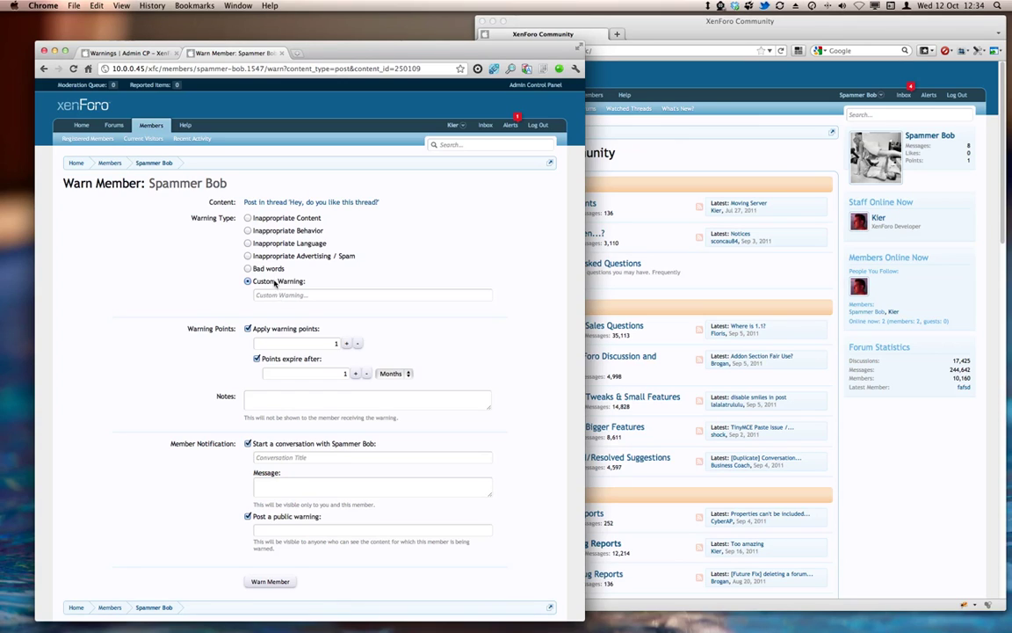
left_click(264, 217)
left_click(272, 231)
left_click(270, 243)
left_click(273, 256)
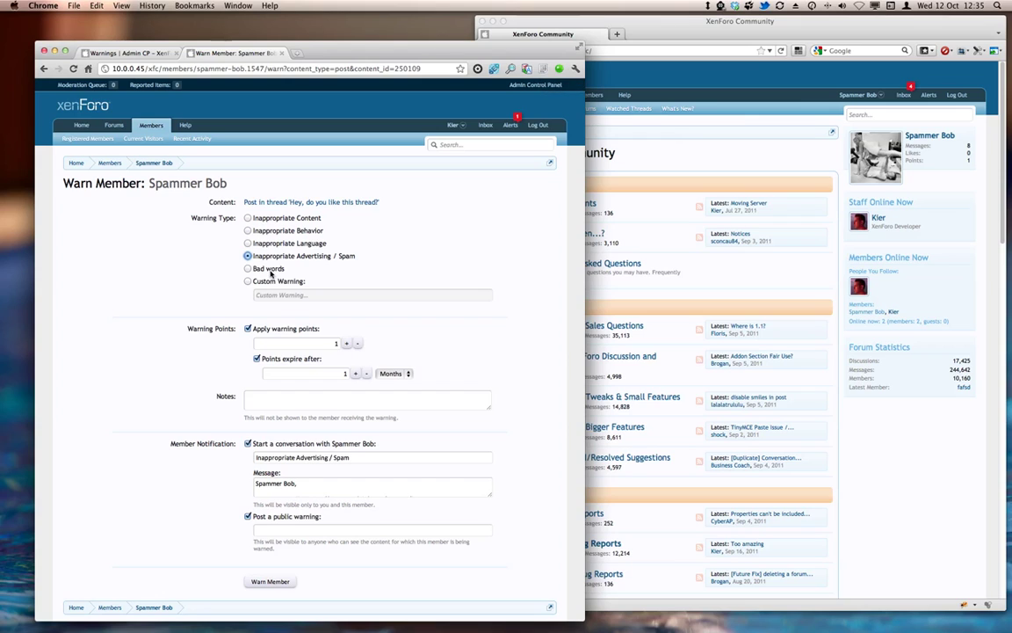
left_click(250, 269)
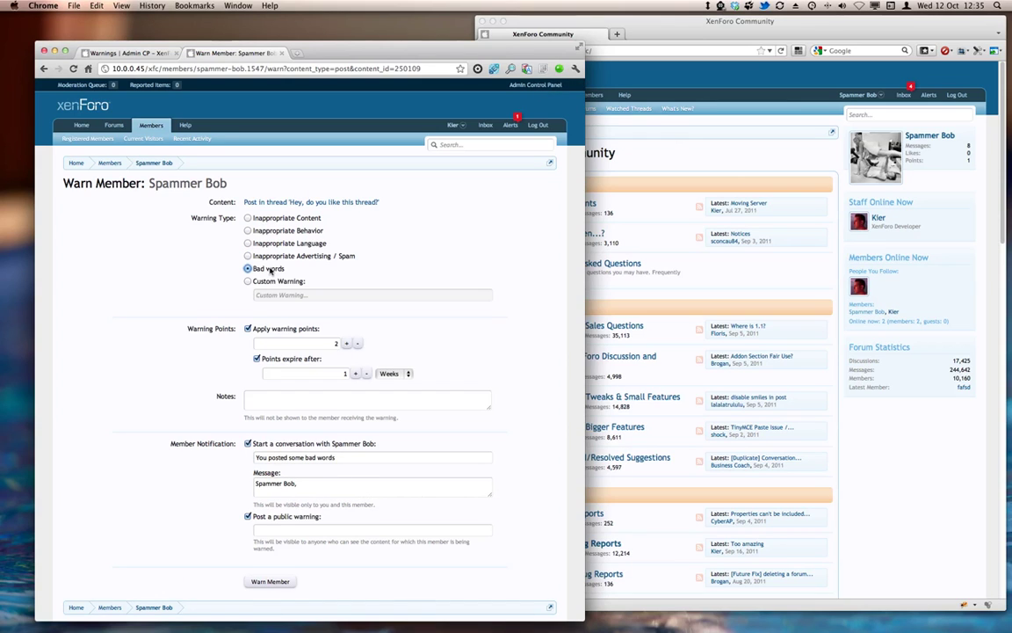
left_click(255, 255)
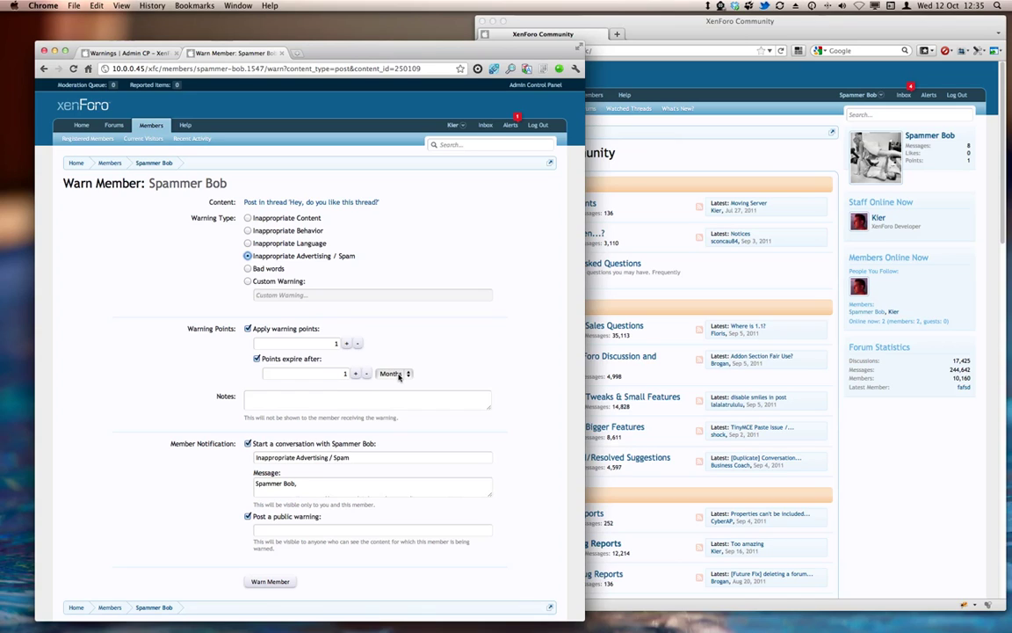
left_click(249, 268)
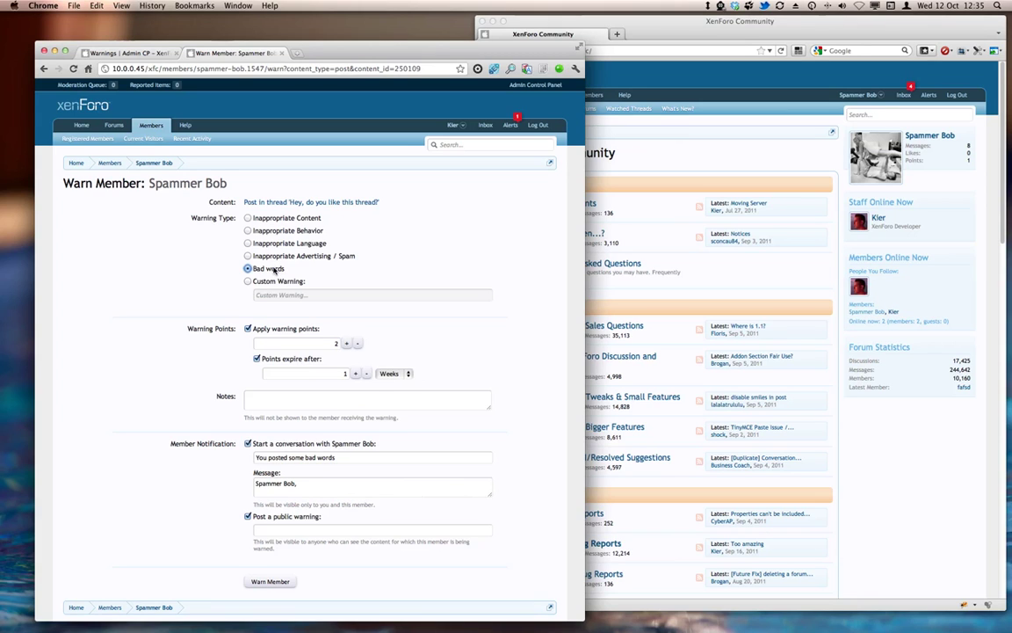
scroll(264, 263, "down", 1)
scroll(268, 267, "down", 2)
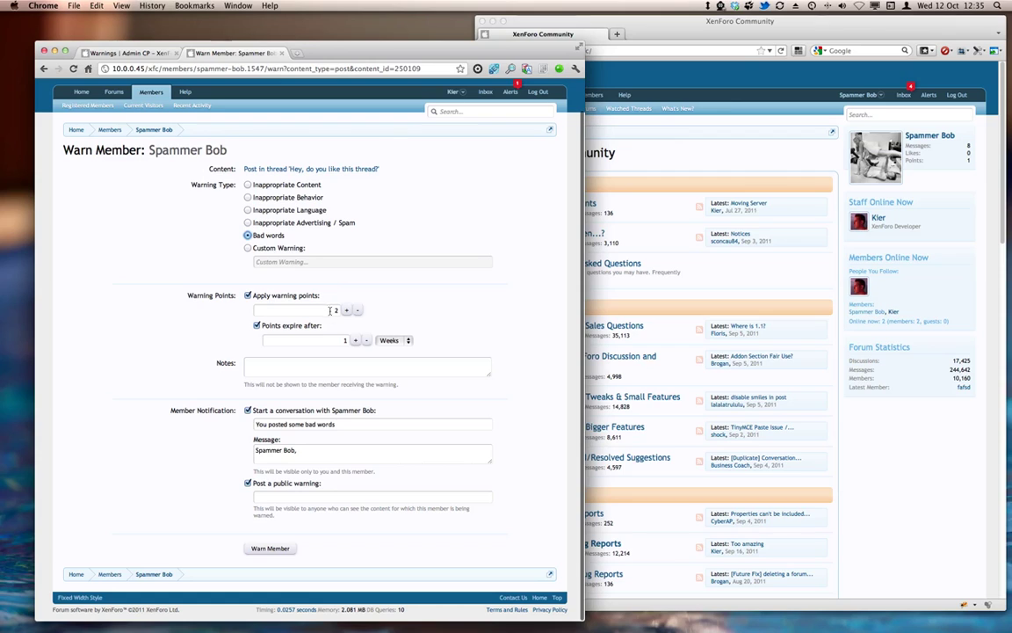
Step: Add the staff note 'This message was clearly spammy and had some bad words.'
left_click(297, 370)
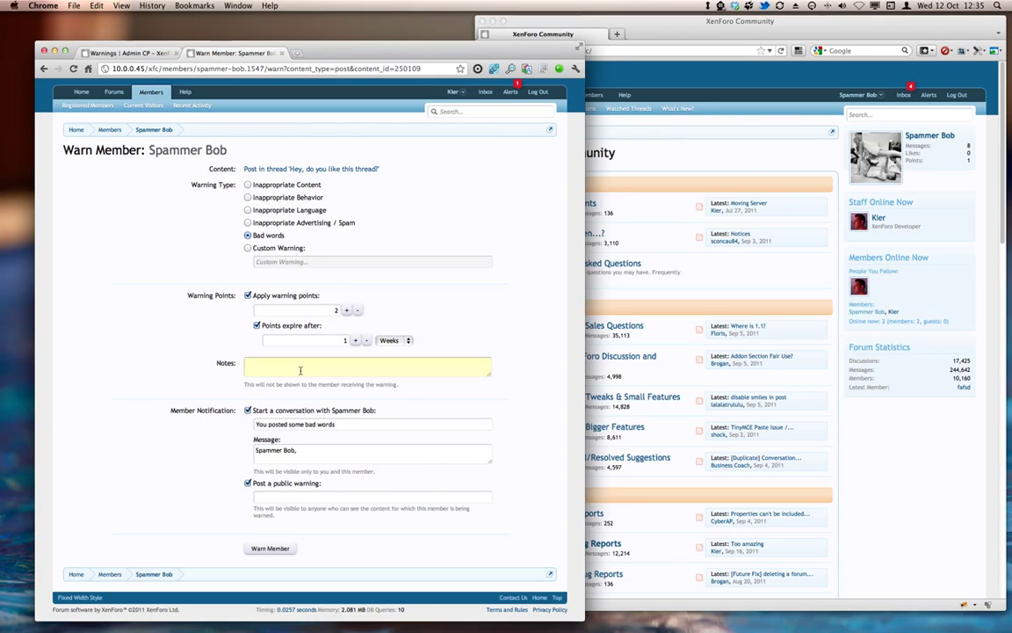
type("T")
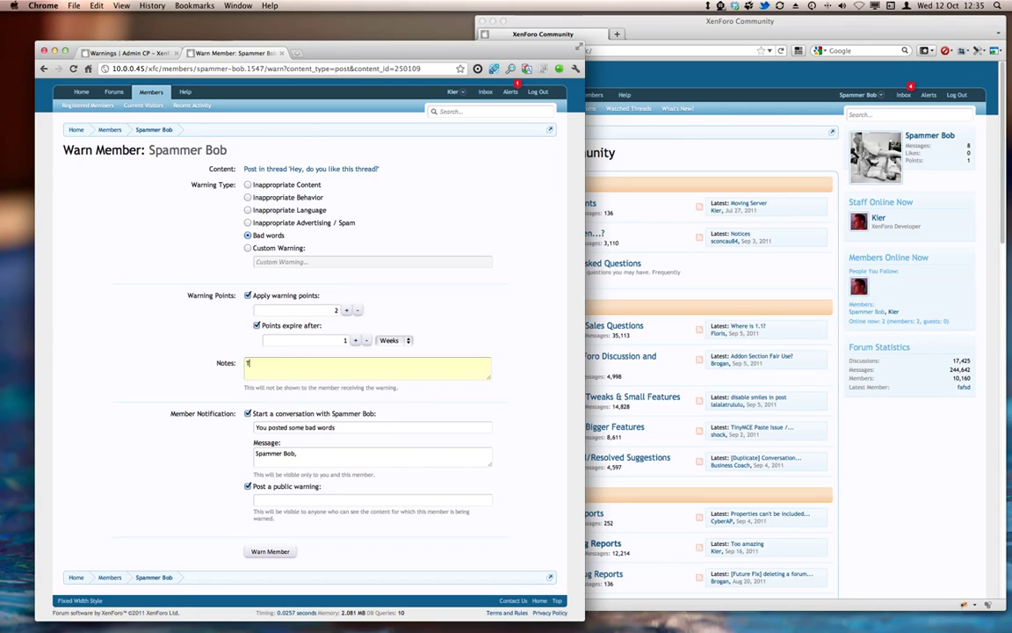
type("his message was clearly spammy and had some bad words.")
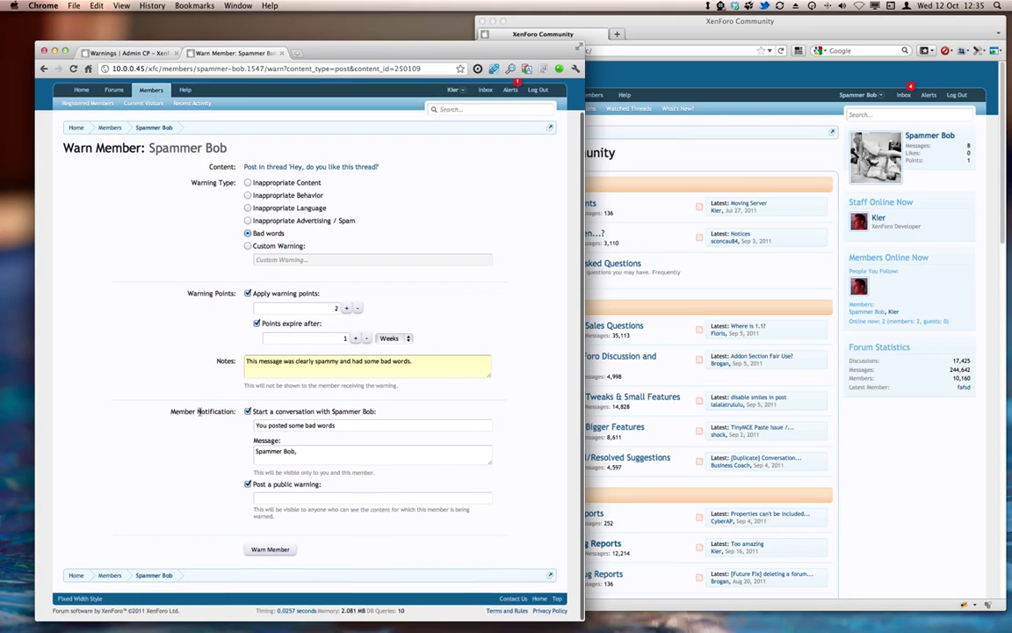
scroll(301, 376, "down", 1)
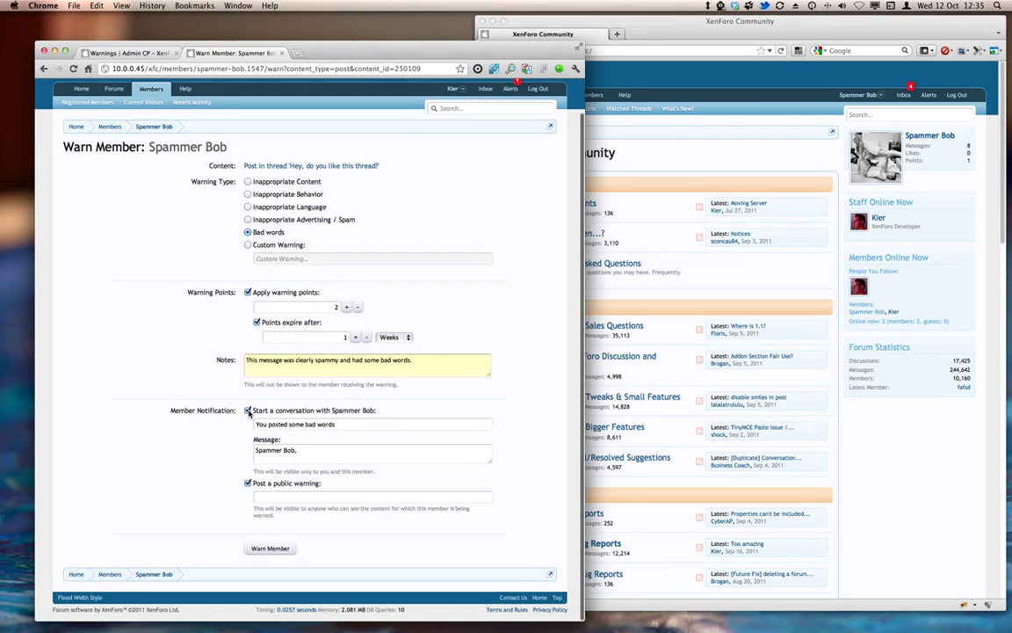
Step: Expand the warning message and add the administrator's name as a signature under 'Thanks,'
left_click(346, 424)
left_click(367, 452)
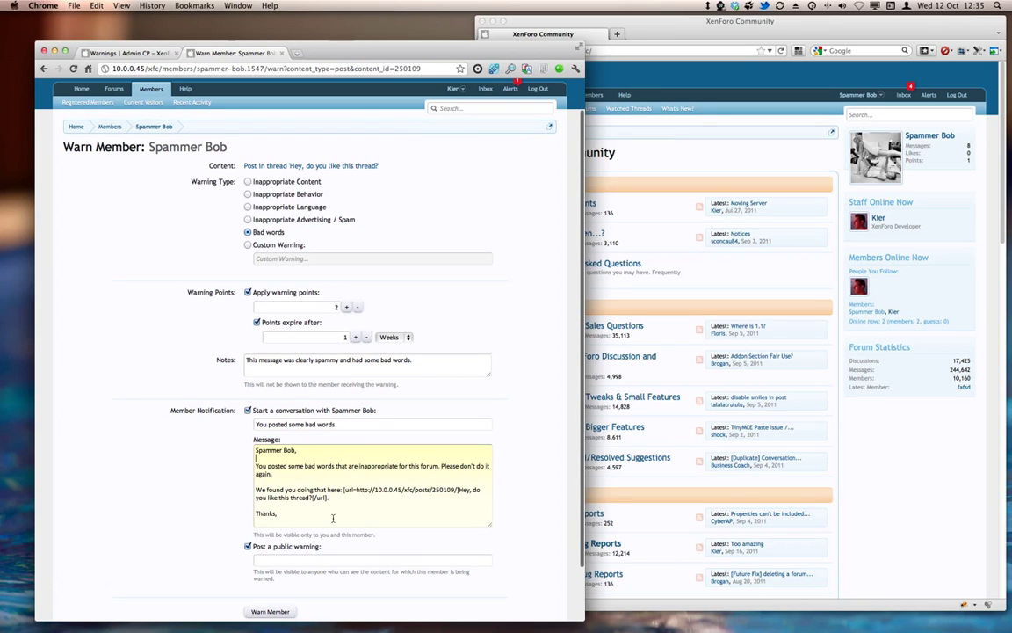
left_click(335, 510)
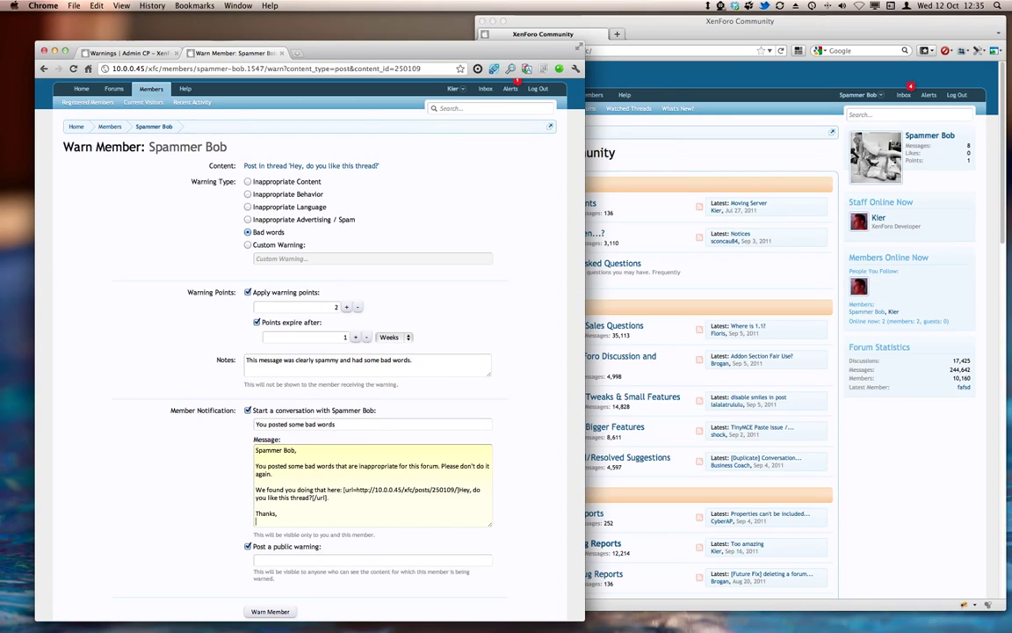
key("Return")
type("Kier")
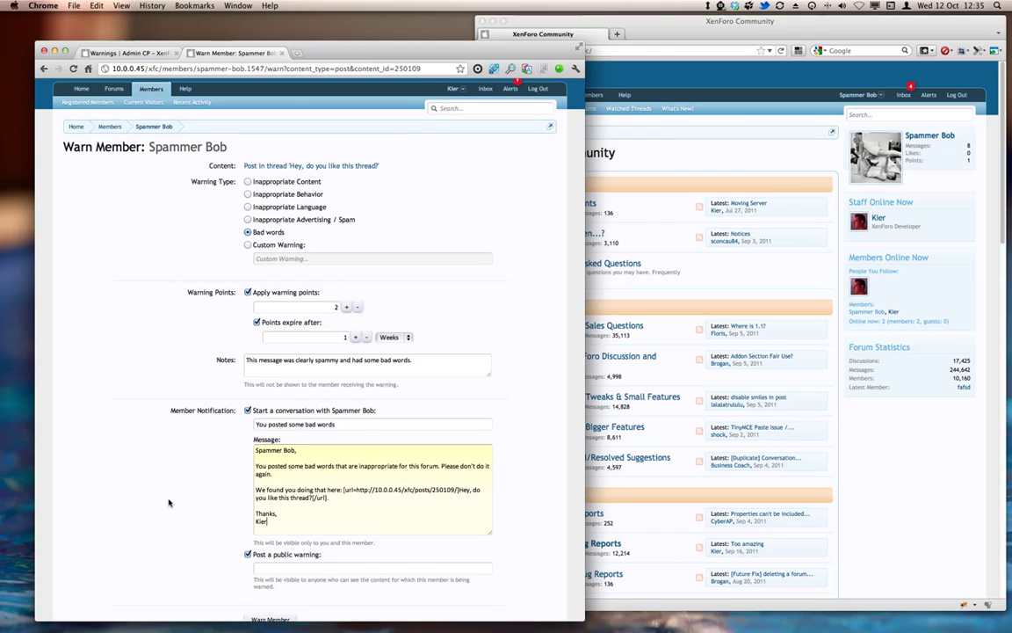
scroll(176, 510, "down", 1)
Step: Change 'again.' to 'again (ever).' in the message and turn off the public warning
left_click(283, 455)
key("BackSpace")
type("(ever).")
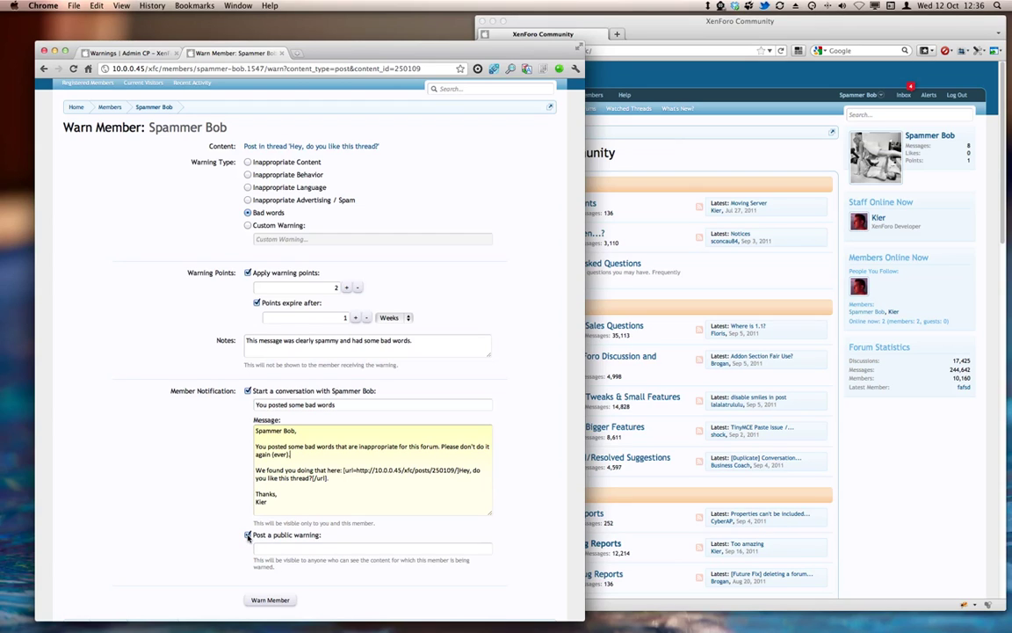
left_click(248, 535)
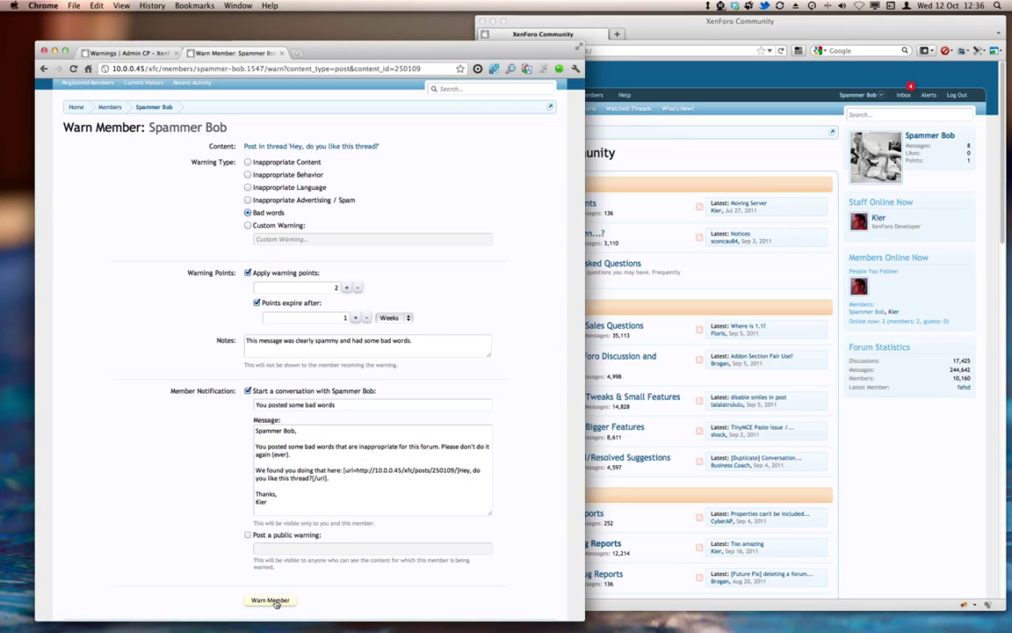
Step: Issue the warning, then view it on the post and close the details without deleting
left_click(272, 600)
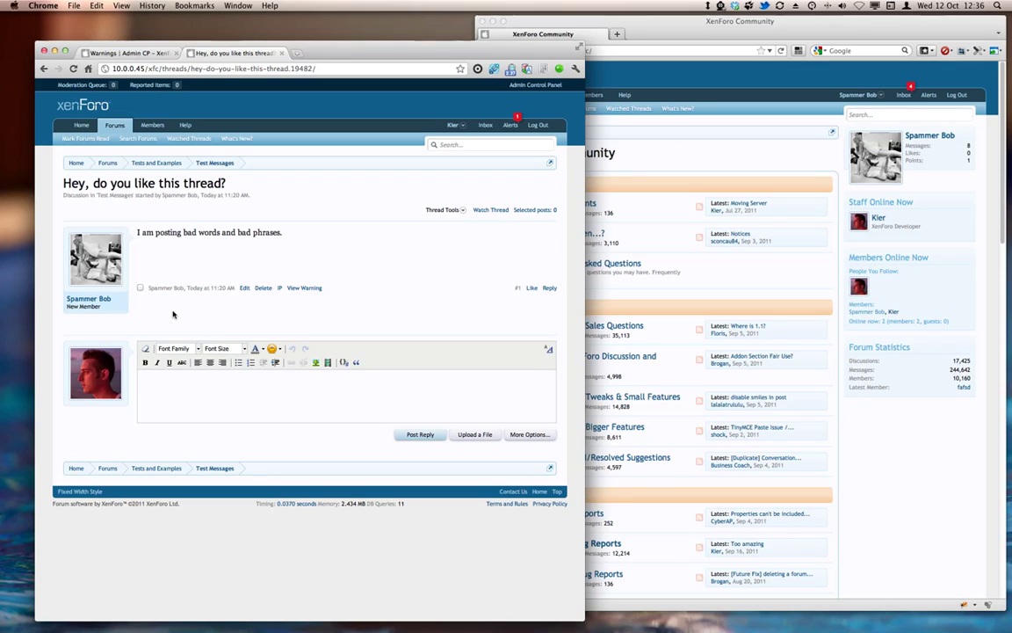
left_click(305, 289)
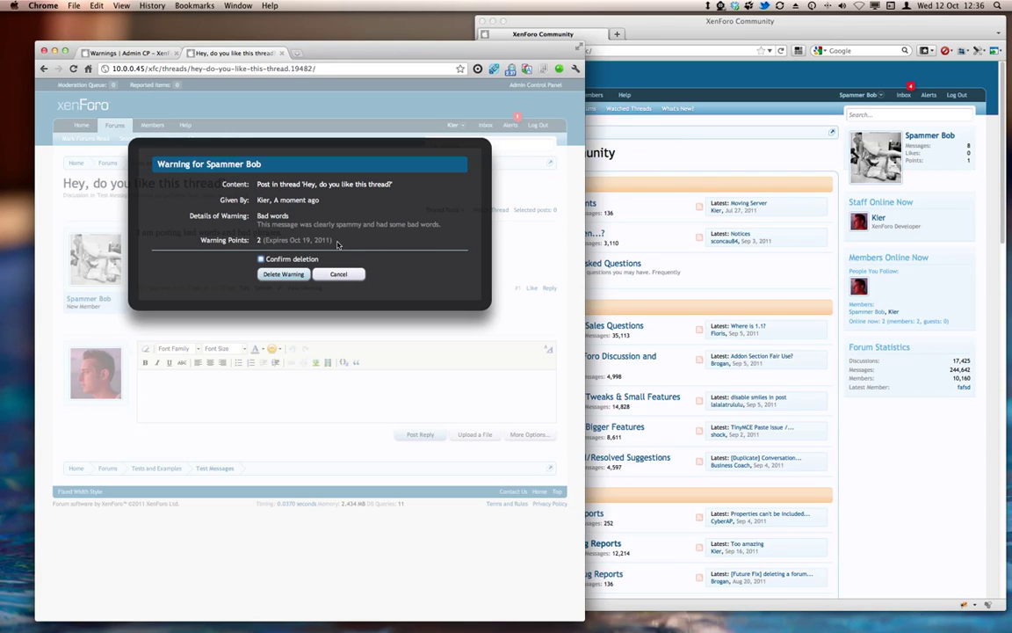
left_click(260, 259)
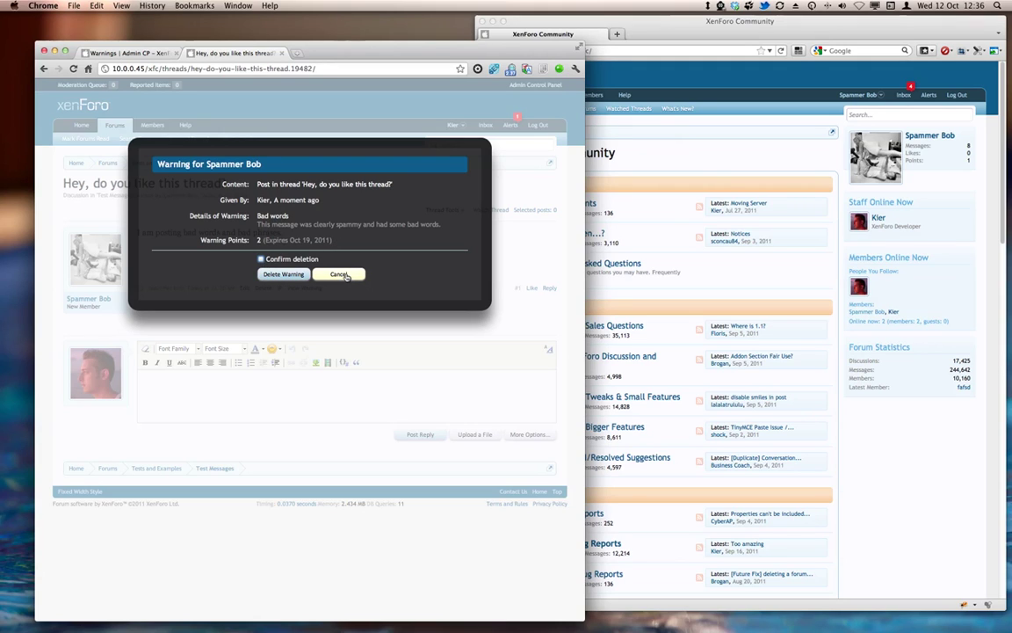
left_click(344, 274)
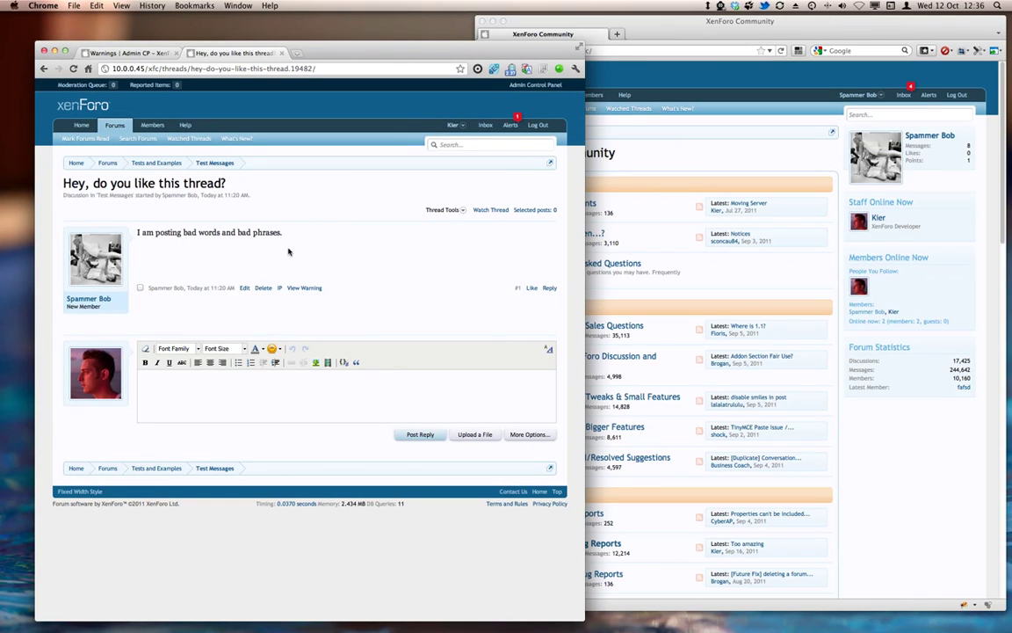
left_click(96, 254)
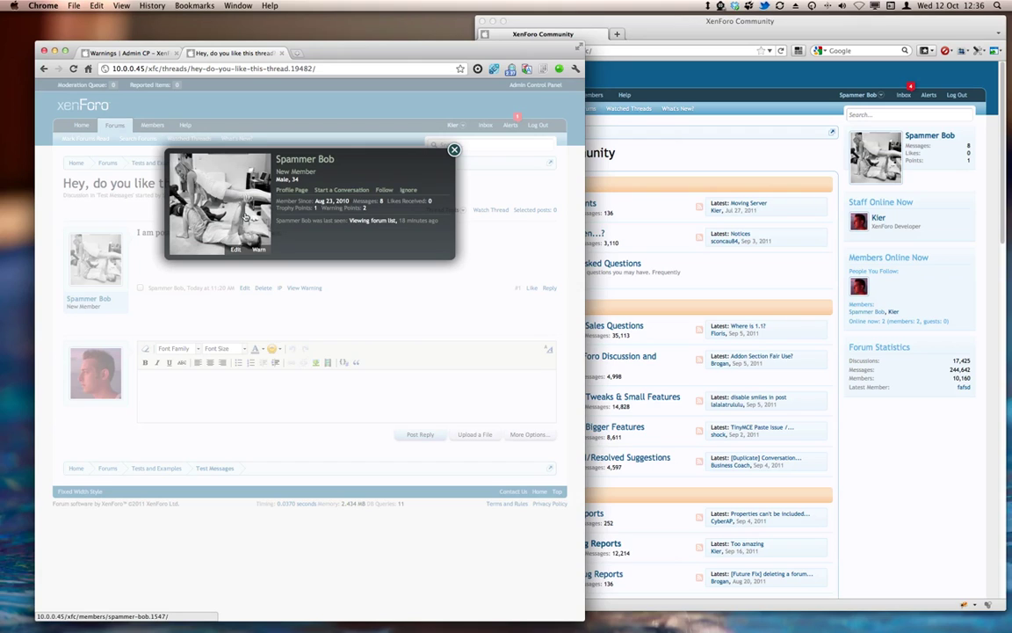
left_click(245, 214)
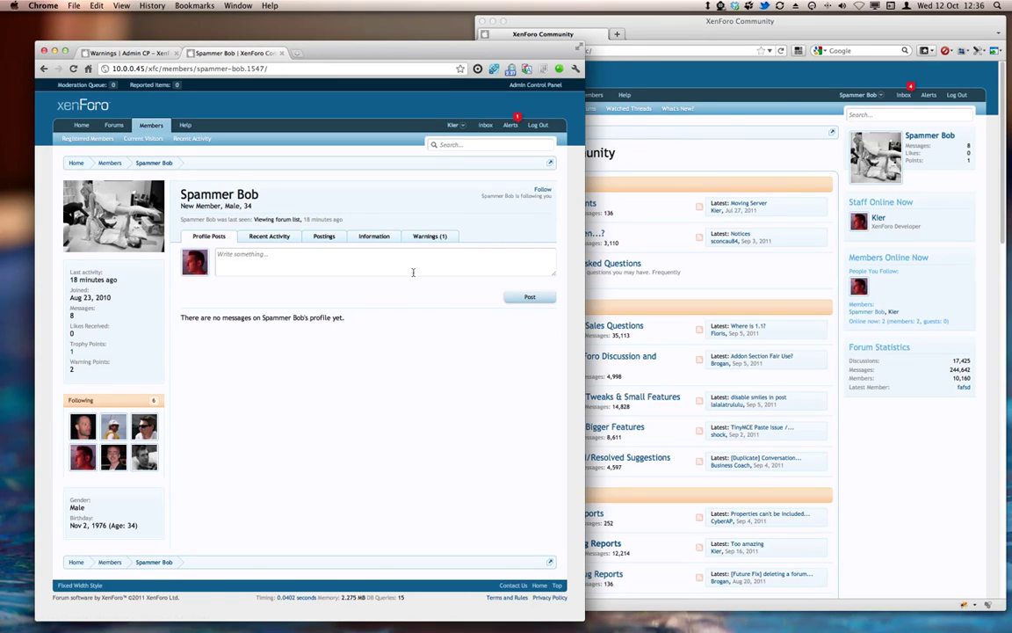
left_click(445, 235)
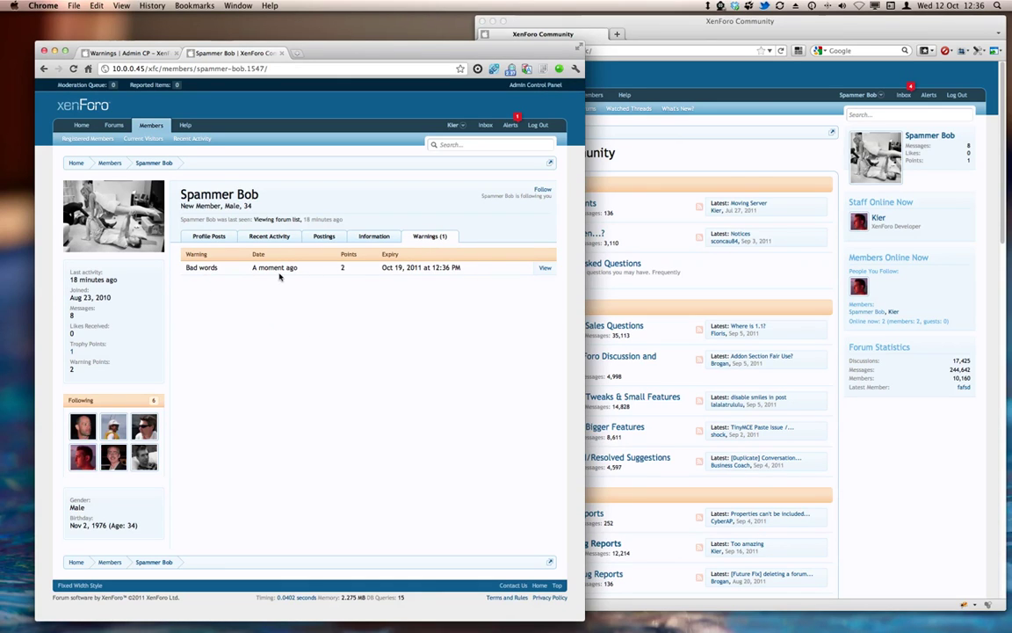
left_click(544, 267)
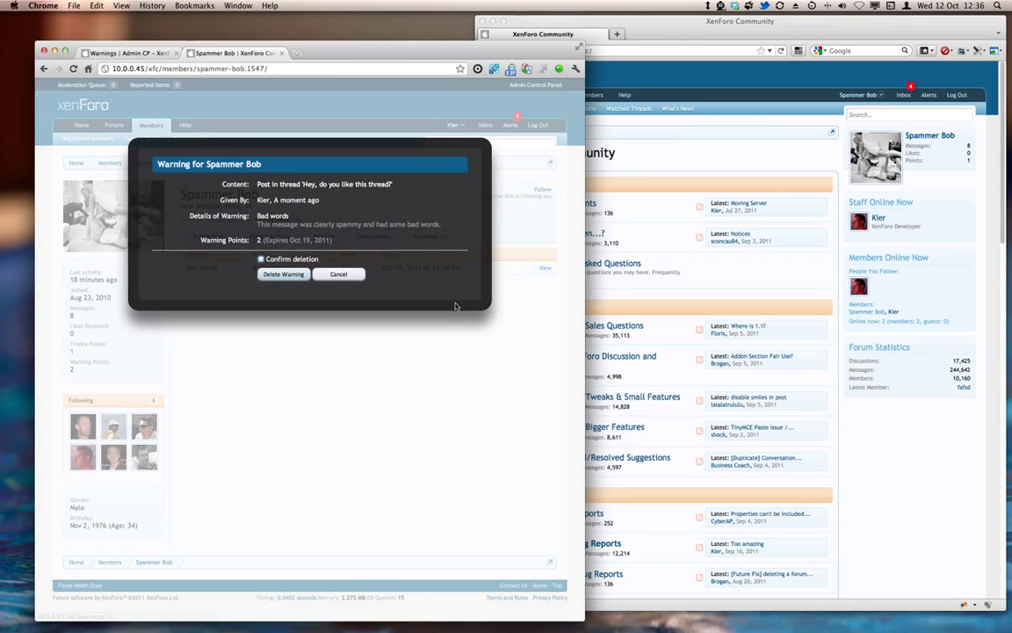
left_click(339, 275)
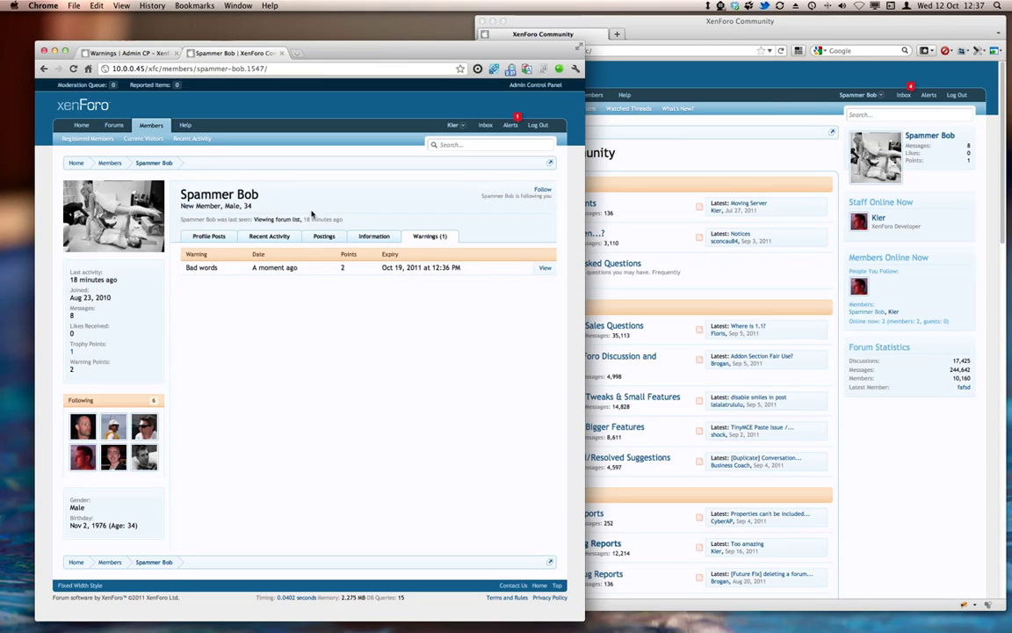
Step: Via What's New and Recent Activity, open the administrator's profile holding Spammer Bob's 'Bad stuff here!' post
mouse_move(131, 130)
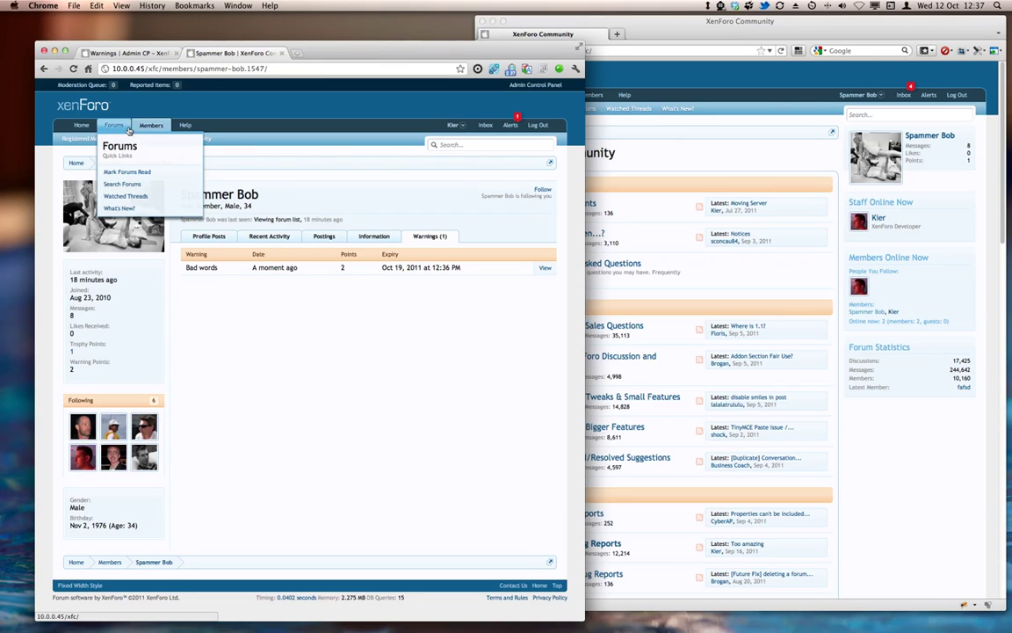
left_click(132, 208)
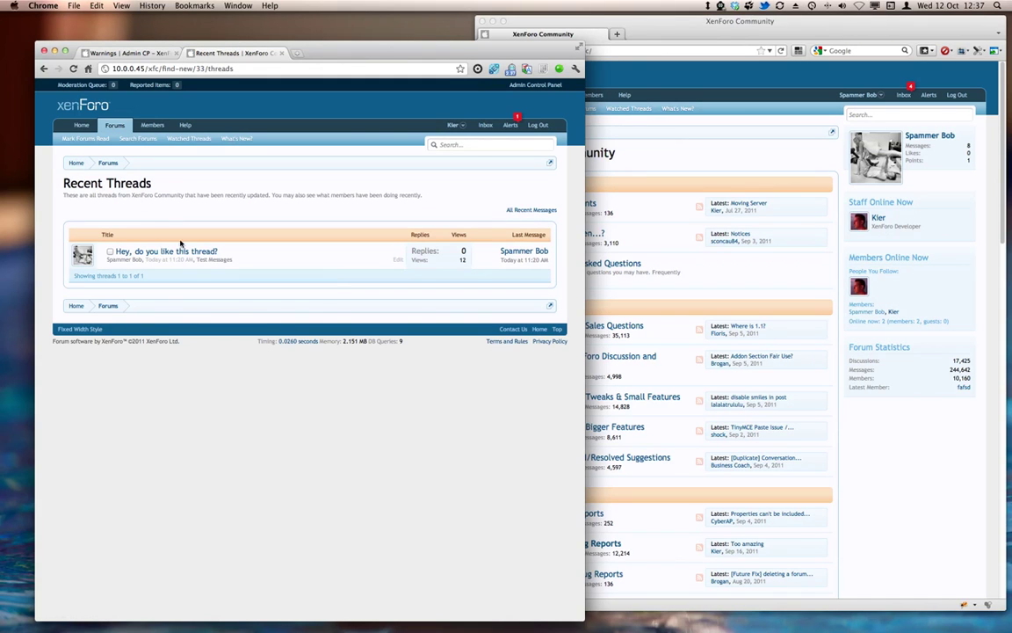
mouse_move(158, 125)
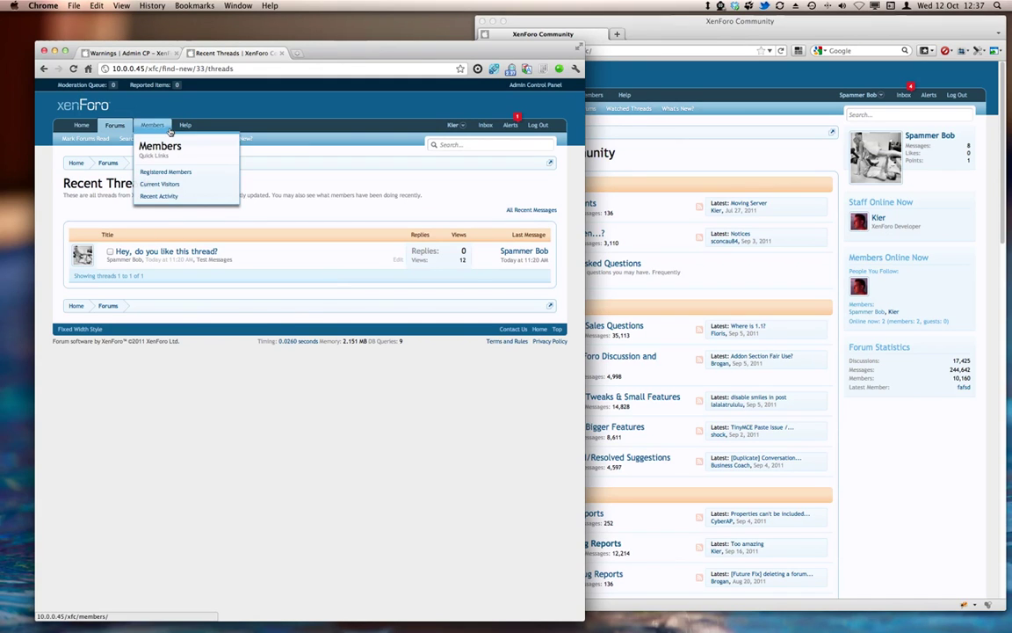
left_click(167, 176)
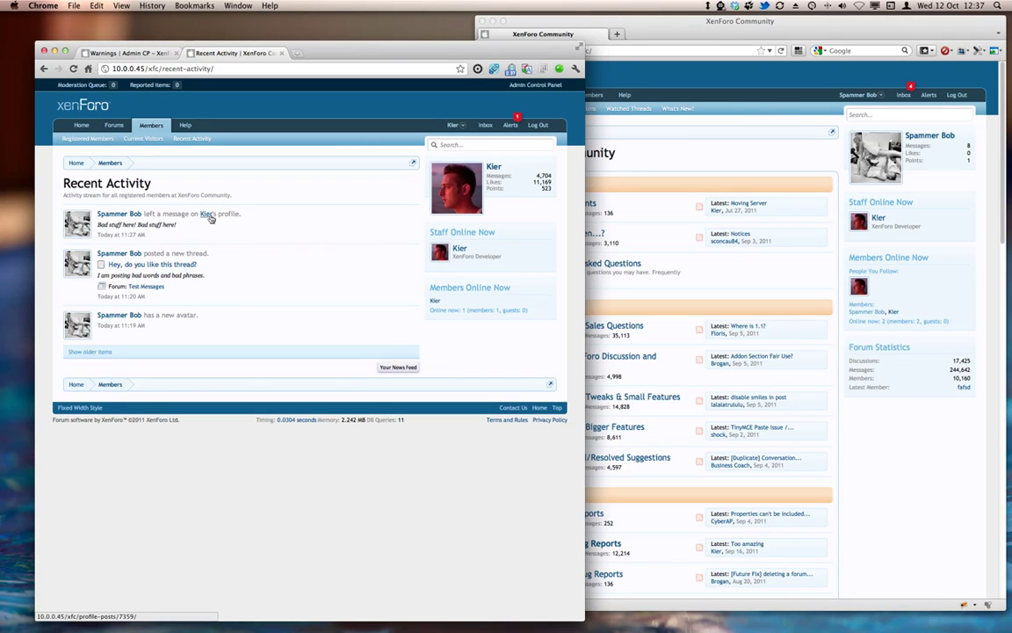
left_click(215, 215)
scroll(305, 167, "up", 3)
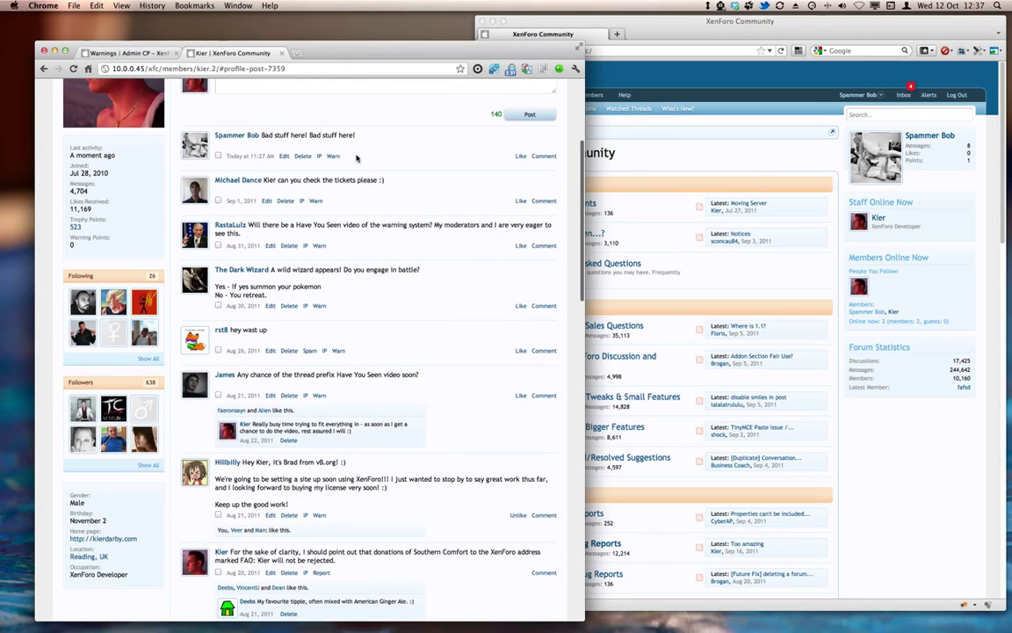
scroll(351, 183, "up", 1)
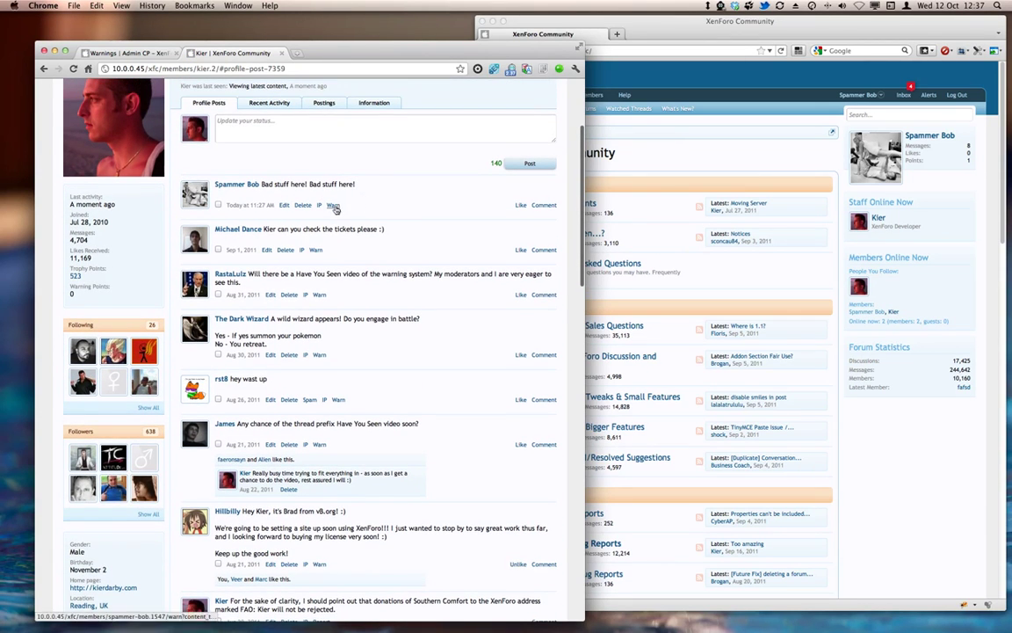
left_click(333, 205)
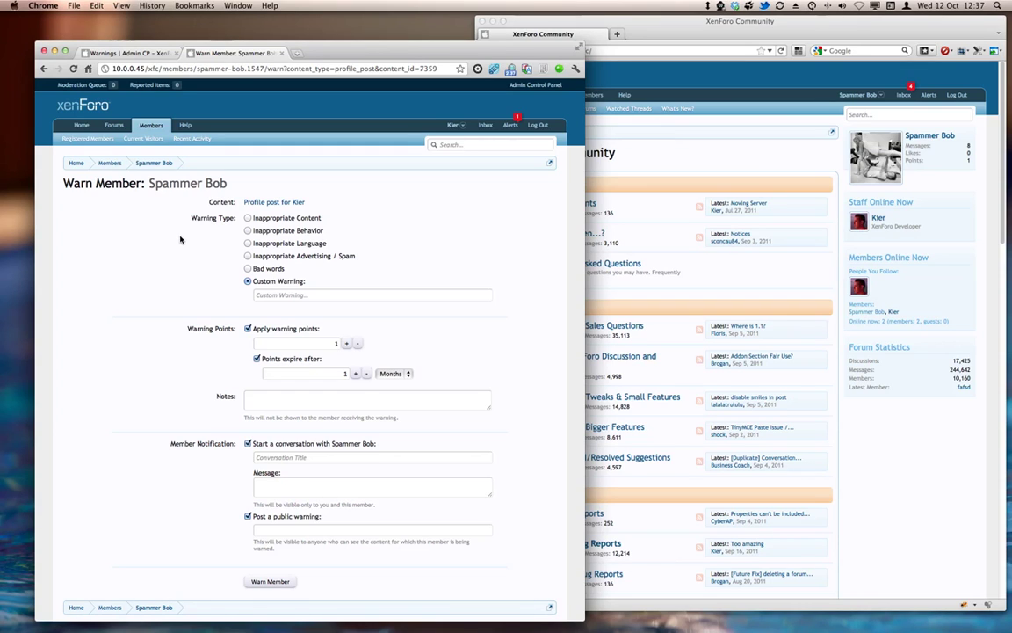
key("super+bracketleft")
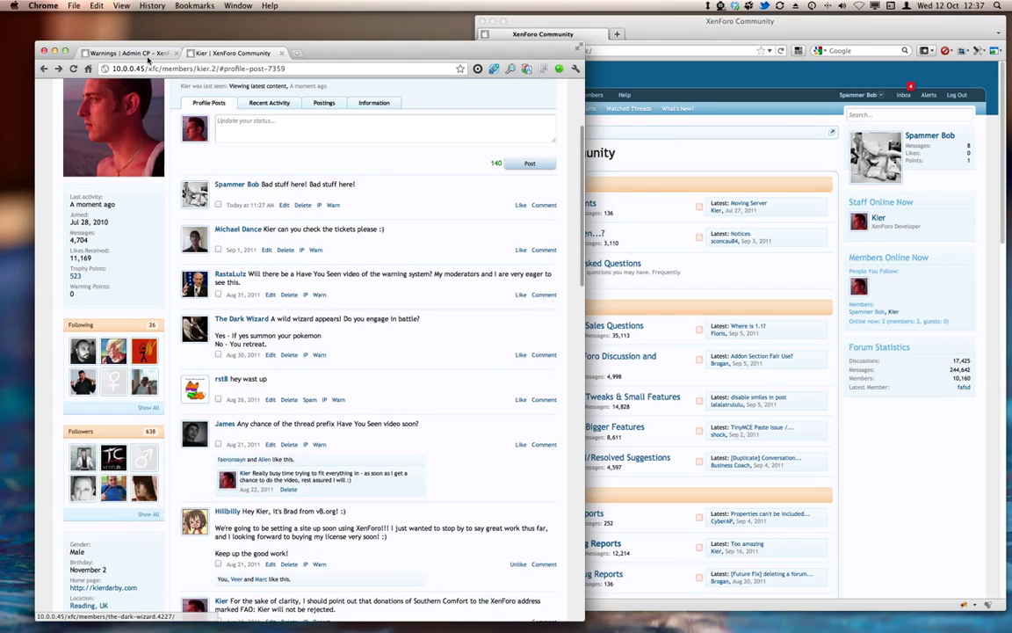
Step: Start a new warning action that applies a temporary ban measured in weeks
key("super+shift+bracketleft")
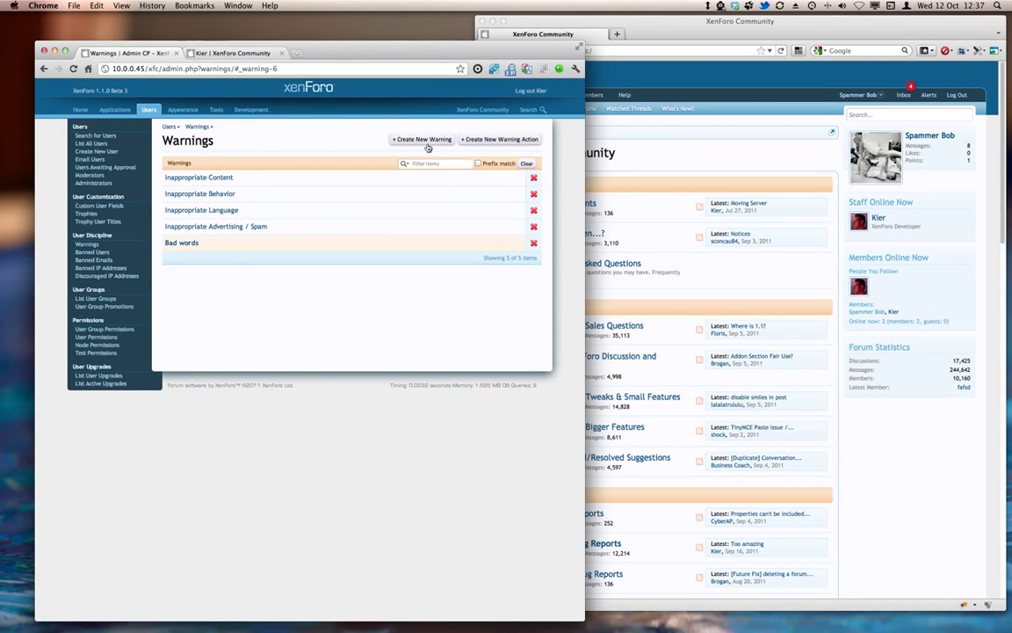
left_click(509, 138)
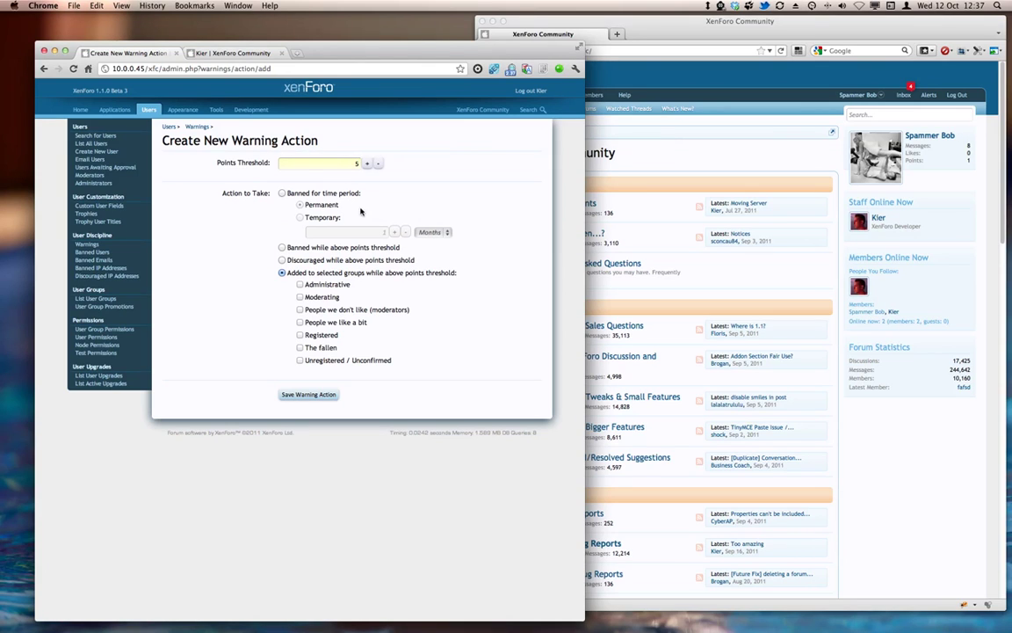
left_click(298, 195)
left_click(309, 218)
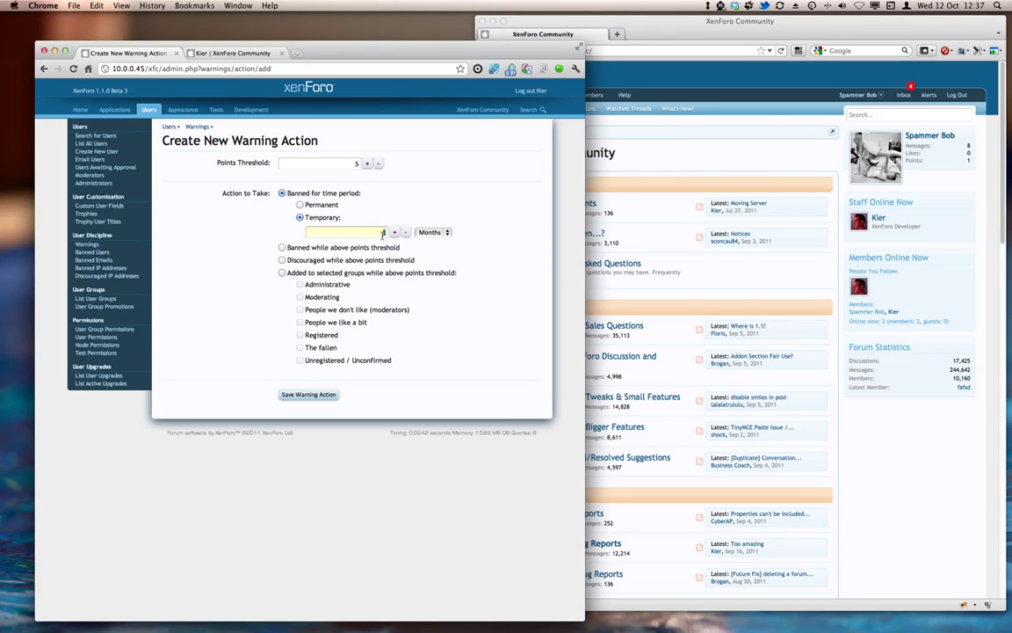
left_click(437, 241)
left_click(435, 223)
Step: Open List User Groups from the admin sidebar in a new browser tab
right_click(106, 337)
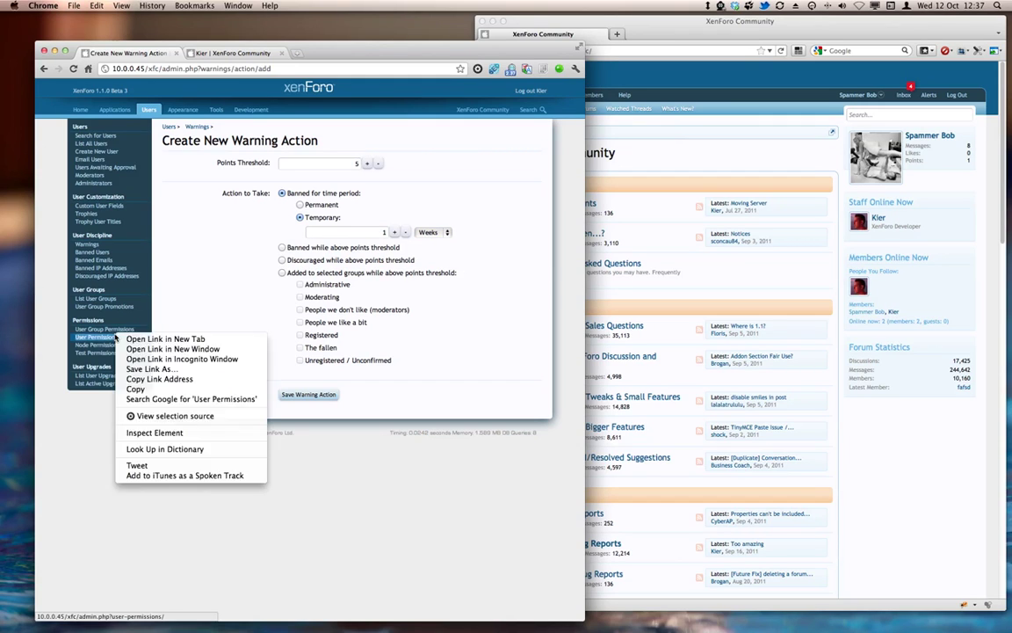
left_click(187, 310)
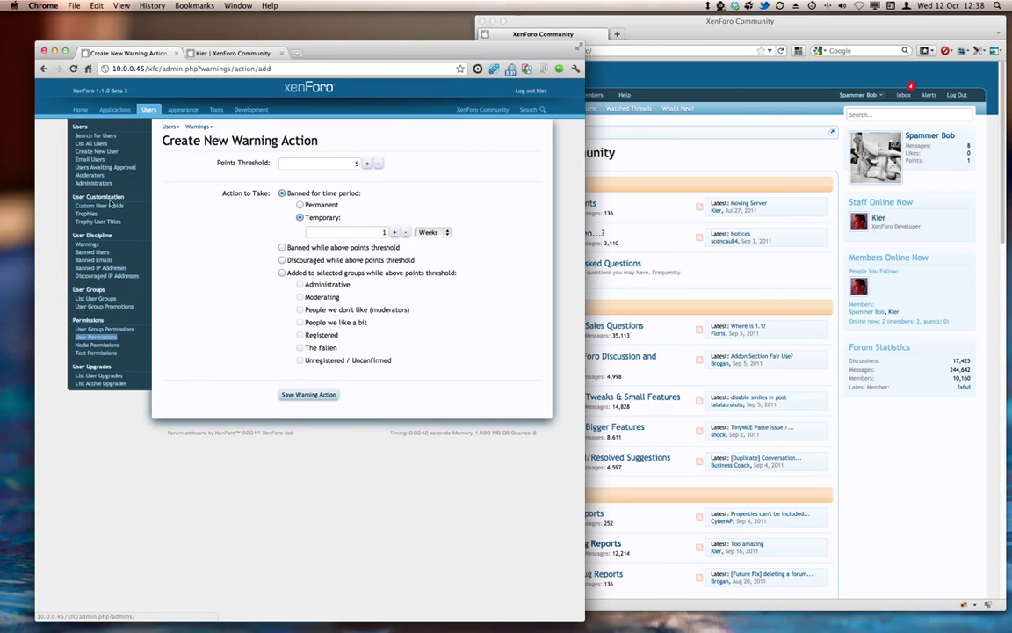
right_click(105, 298)
left_click(137, 305)
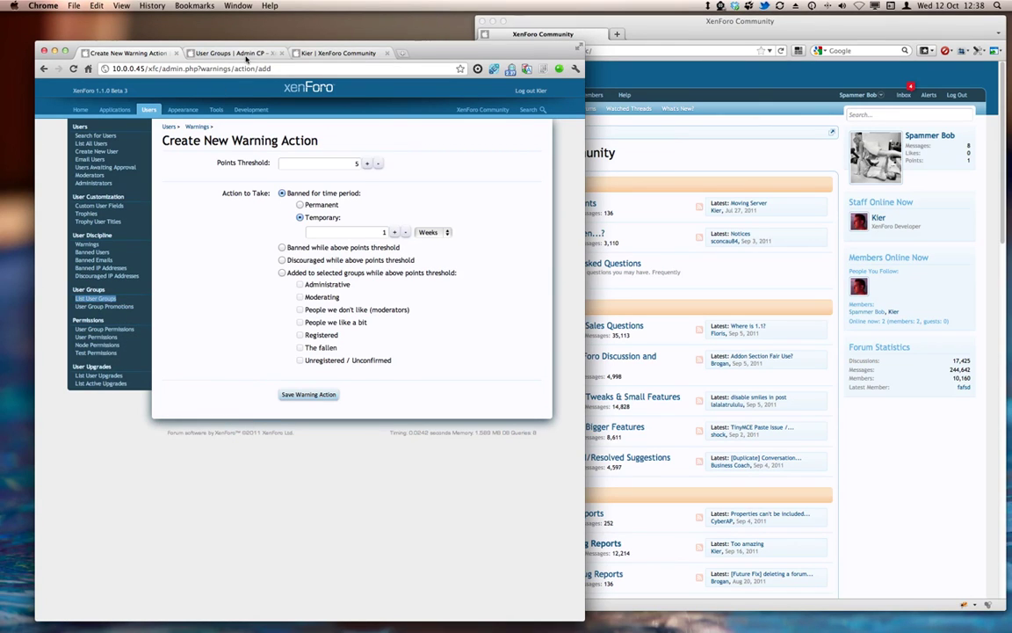
Step: Start a new user group titled 'No Posting'
left_click(230, 52)
left_click(507, 140)
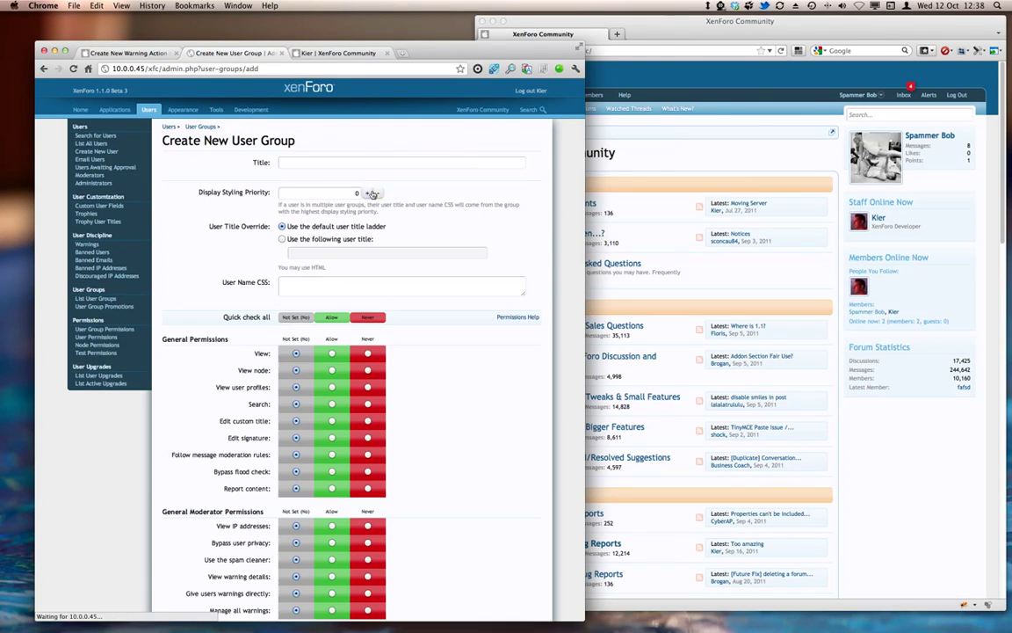
left_click(318, 163)
type("No Posting")
key("Tab")
scroll(482, 209, "down", 1)
scroll(481, 209, "down", 5)
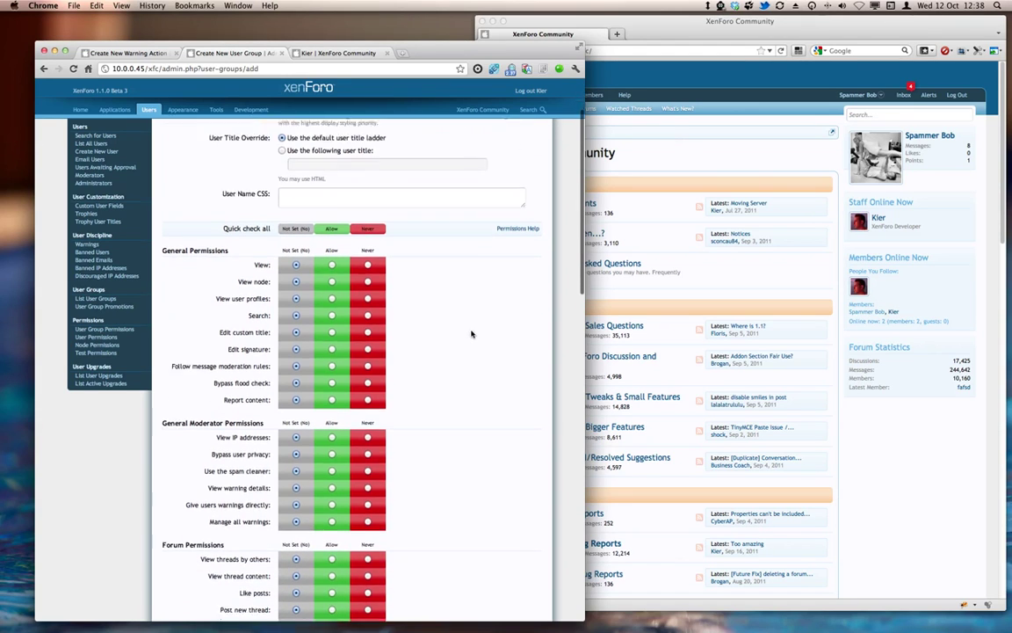
scroll(467, 326, "down", 4)
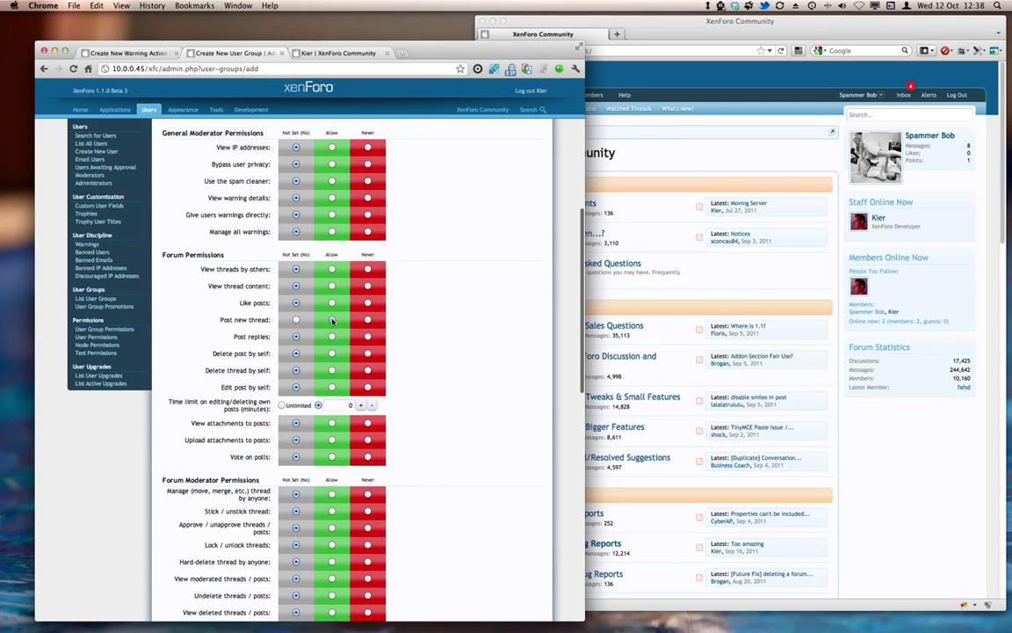
Step: Set Post new thread, Post replies and Post new profile posts to Never, then save the group
left_click(332, 337)
scroll(418, 355, "down", 2)
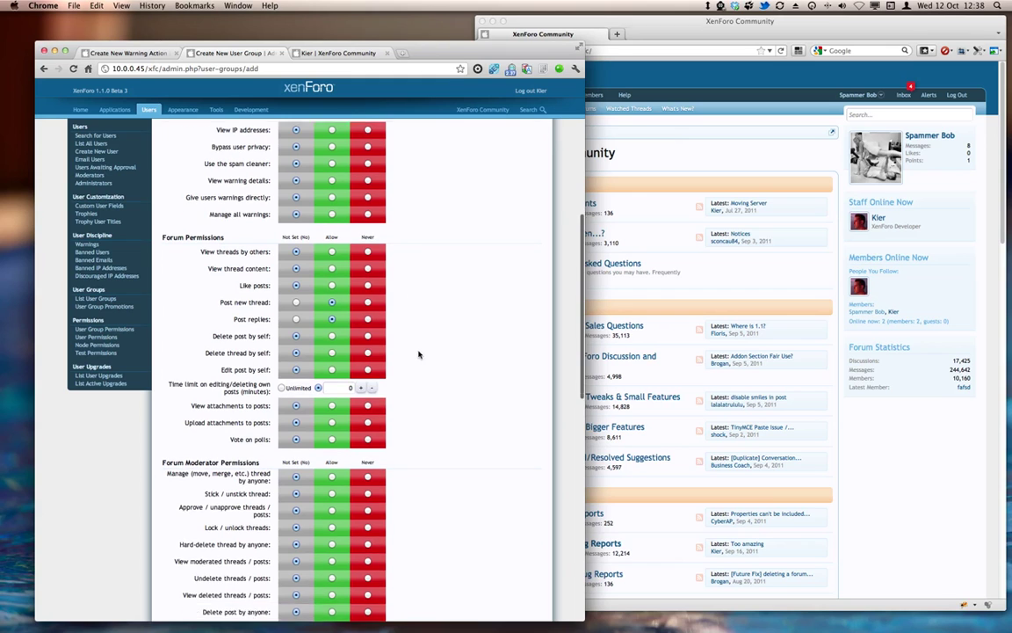
scroll(412, 396, "down", 12)
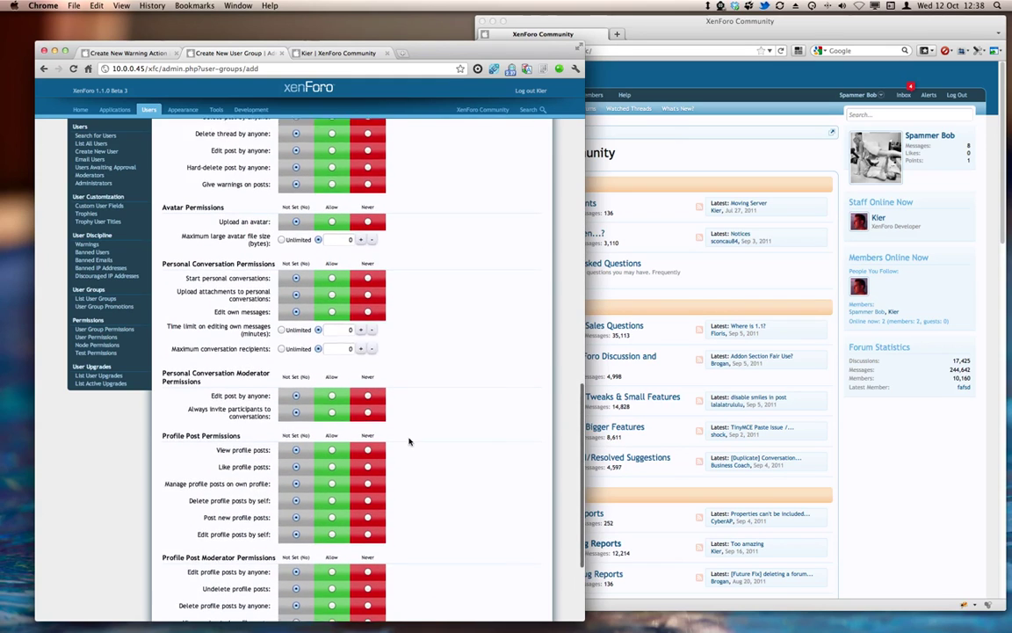
scroll(341, 409, "down", 1)
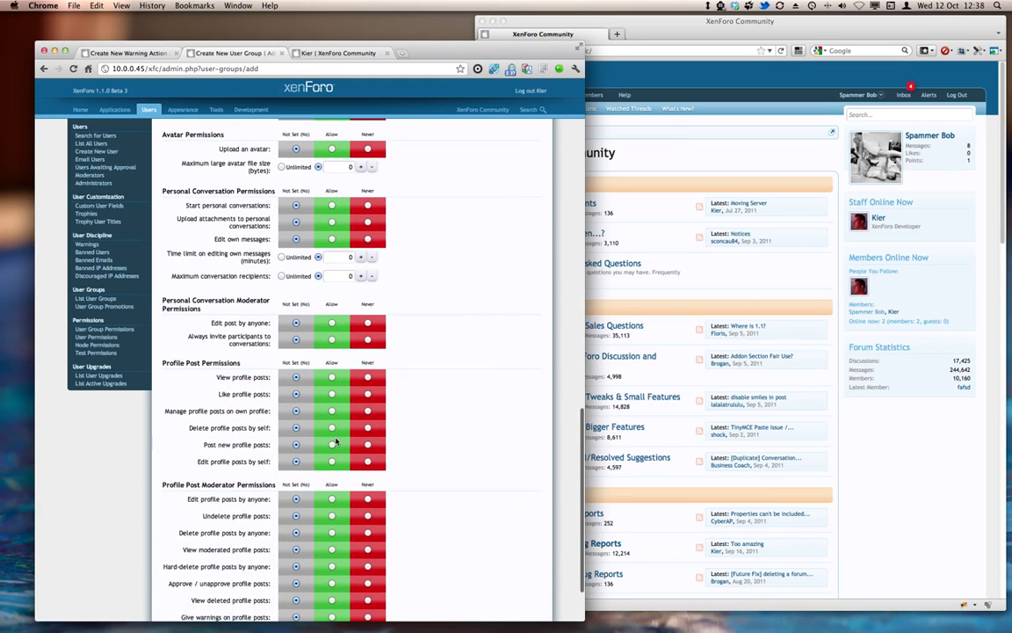
left_click(332, 444)
left_click(367, 445)
scroll(436, 351, "up", 4)
scroll(436, 340, "up", 9)
left_click(367, 256)
left_click(367, 239)
scroll(397, 303, "up", 3)
scroll(398, 306, "up", 3)
scroll(398, 310, "up", 1)
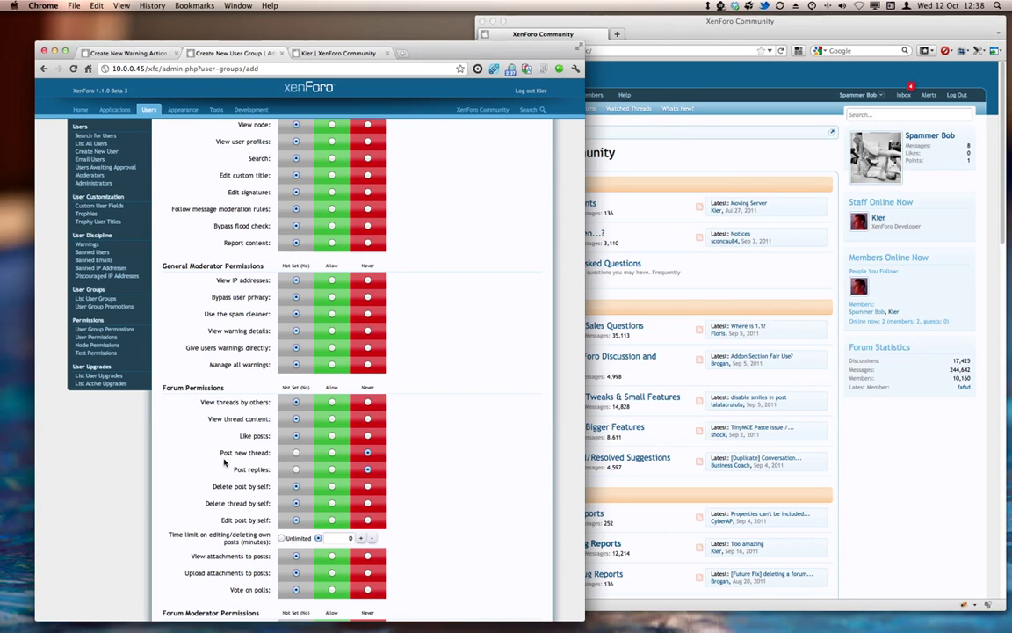
scroll(338, 459, "down", 15)
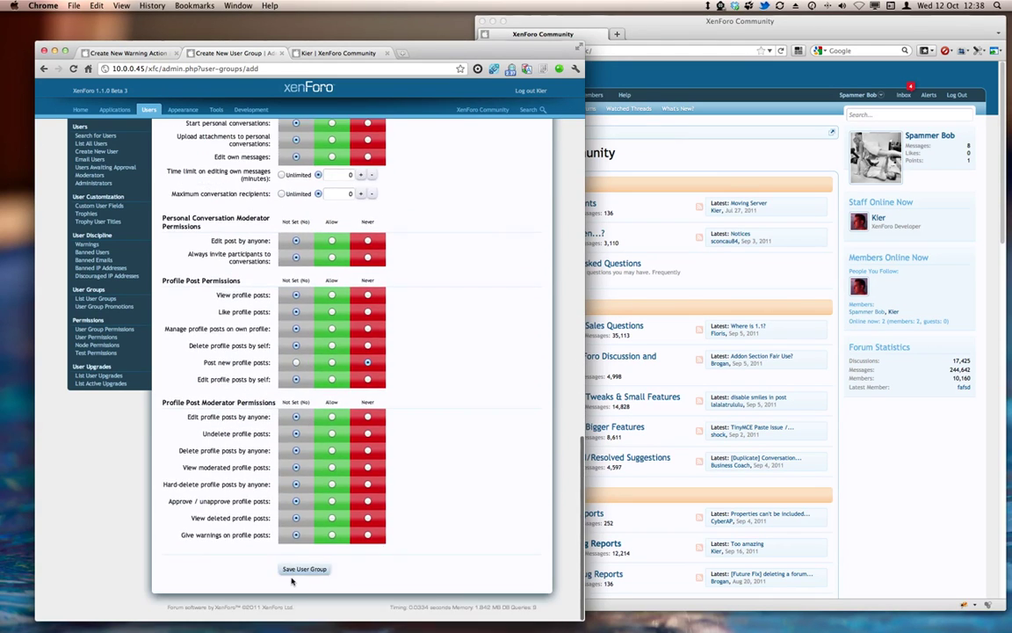
left_click(295, 572)
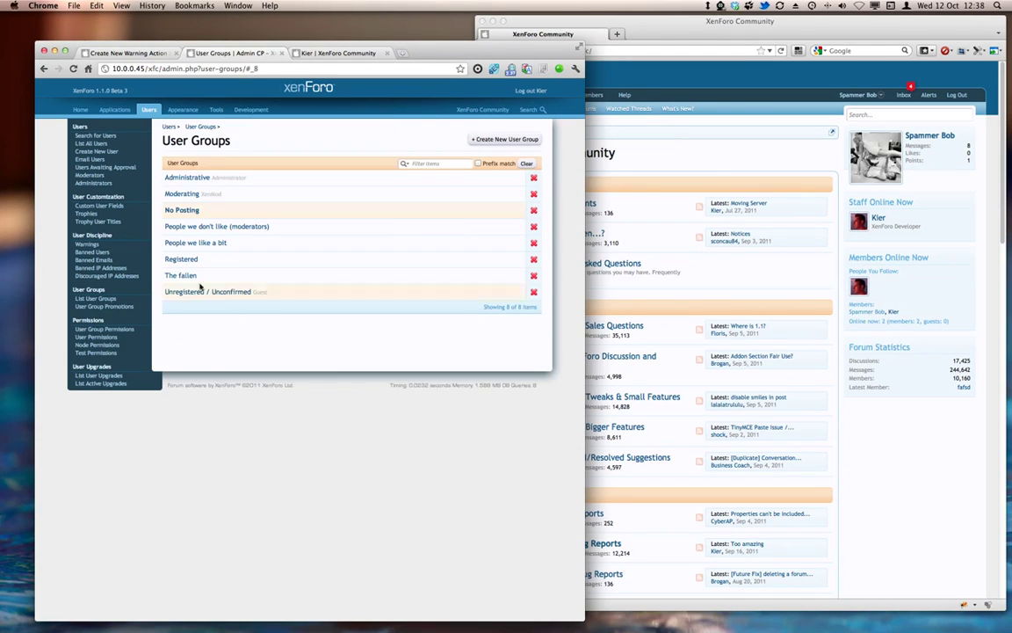
Step: Save a 5-point warning action that adds members to the No Posting group
left_click(130, 52)
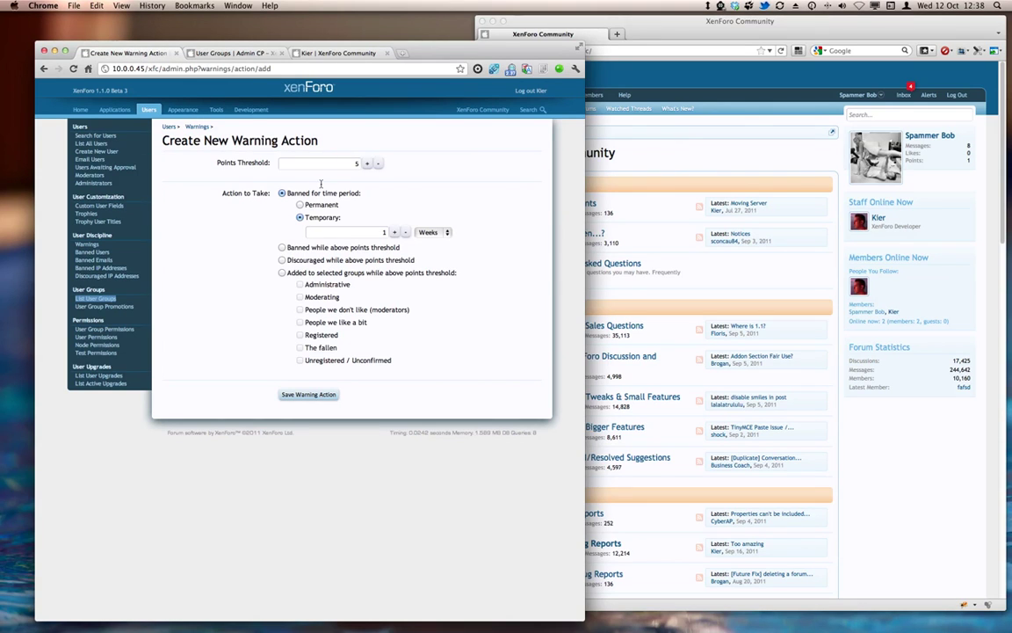
left_click(355, 163)
type("5")
left_click(282, 273)
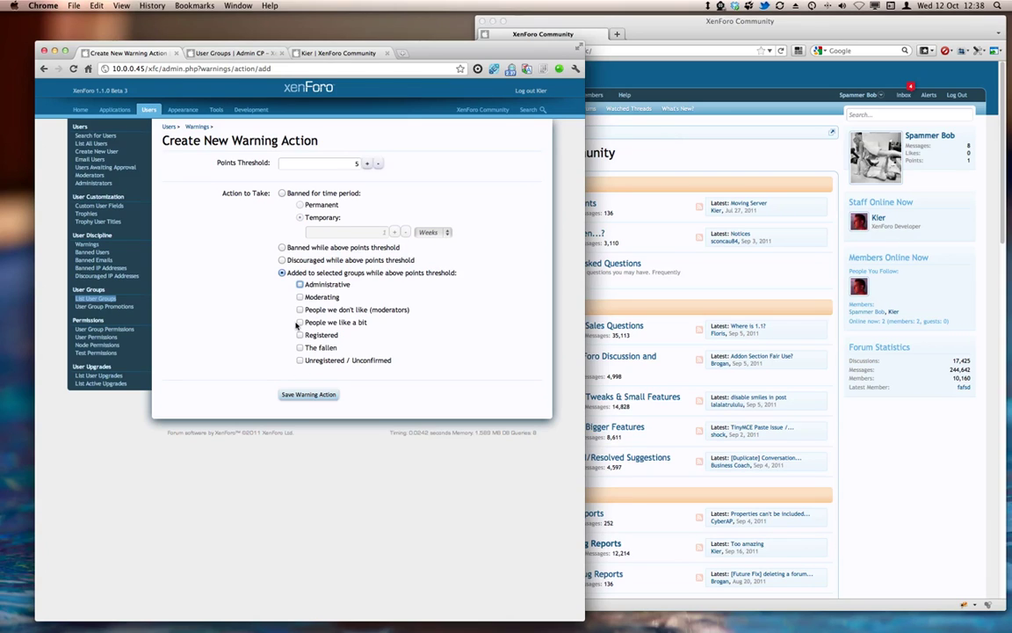
left_click(257, 320)
key("super+r")
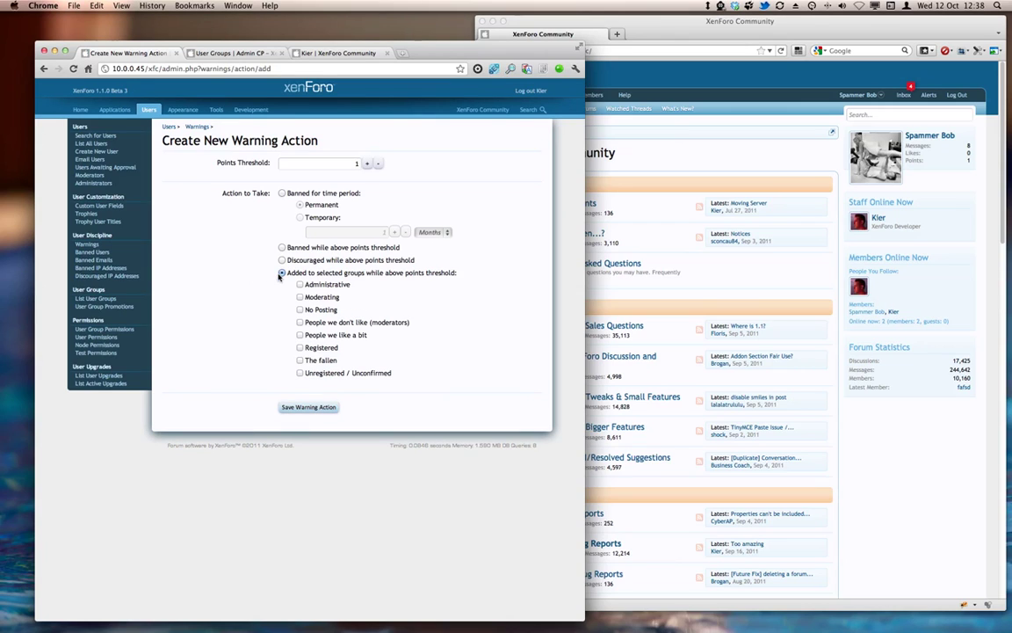
left_click(354, 163)
left_click(267, 321)
left_click(300, 311)
left_click(318, 408)
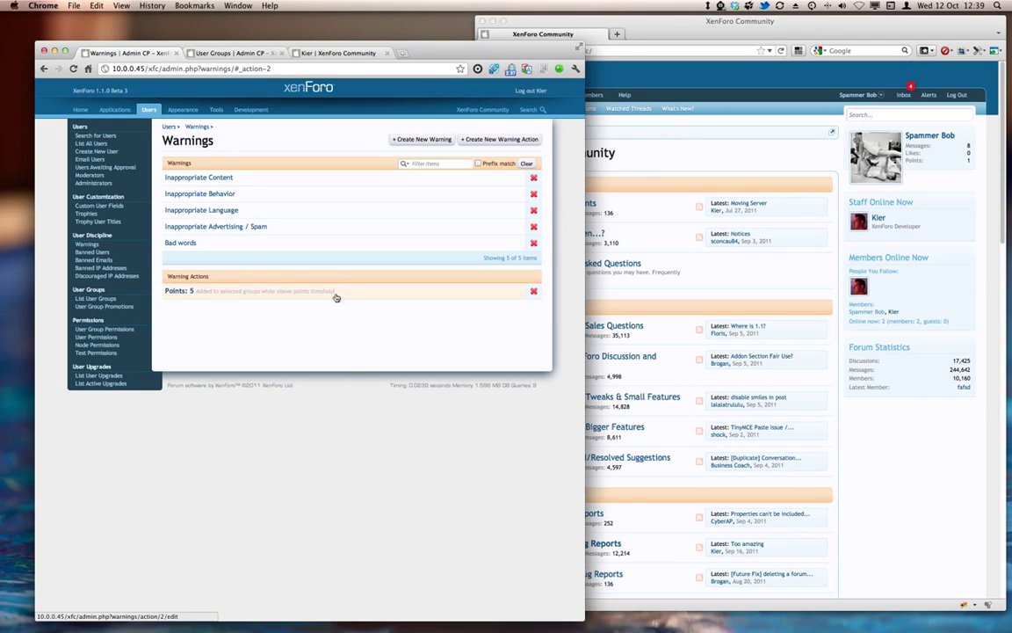
Step: Warn the profile post for Bad words at 10 points, noting 'This was really bad, and on my profile page too!'
left_click(327, 55)
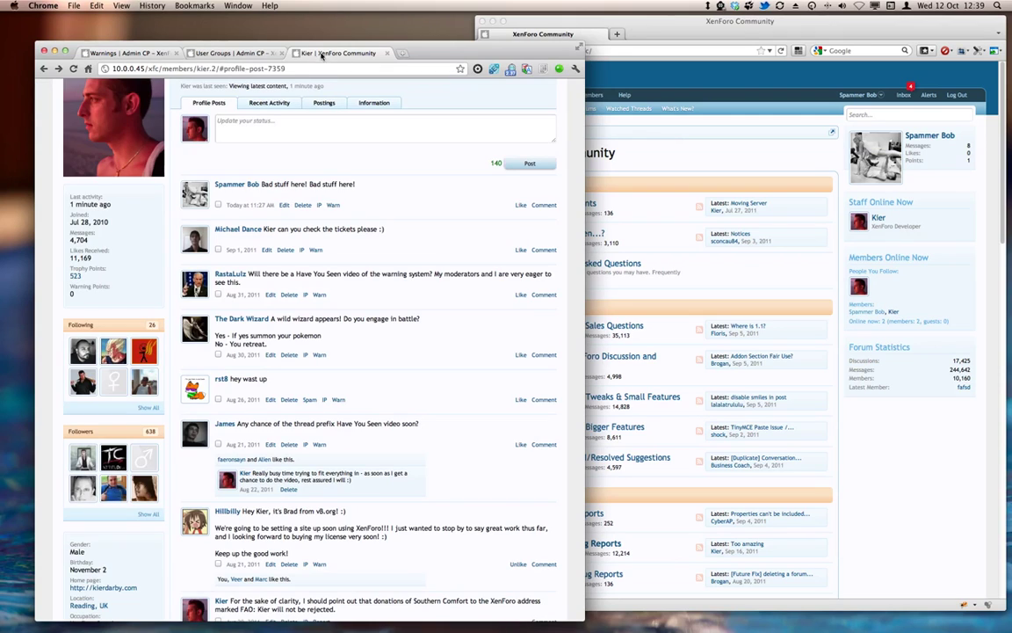
left_click(332, 204)
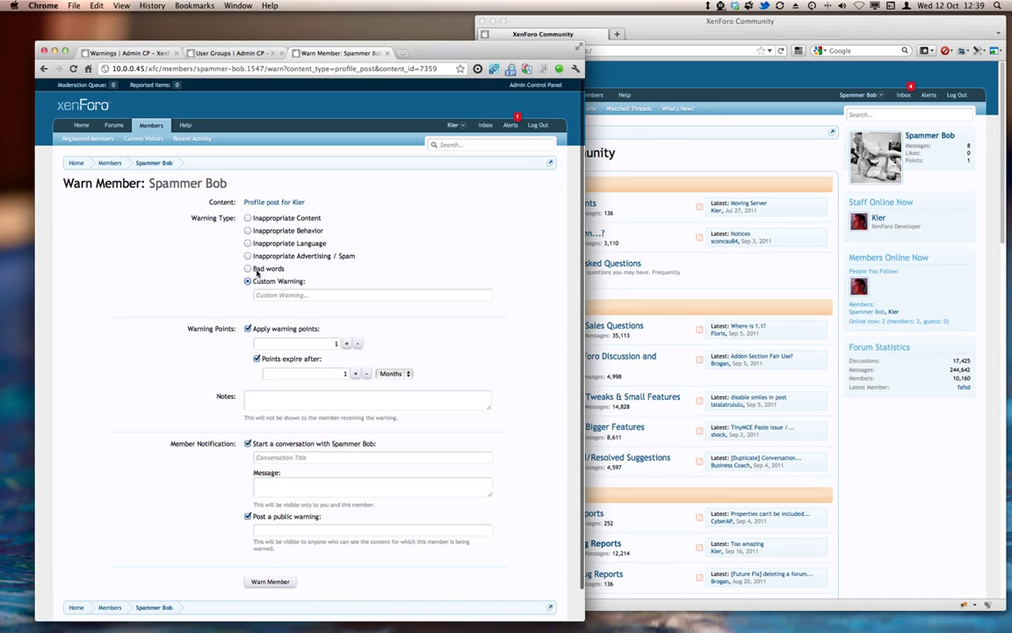
left_click(255, 268)
double_click(333, 343)
type("10")
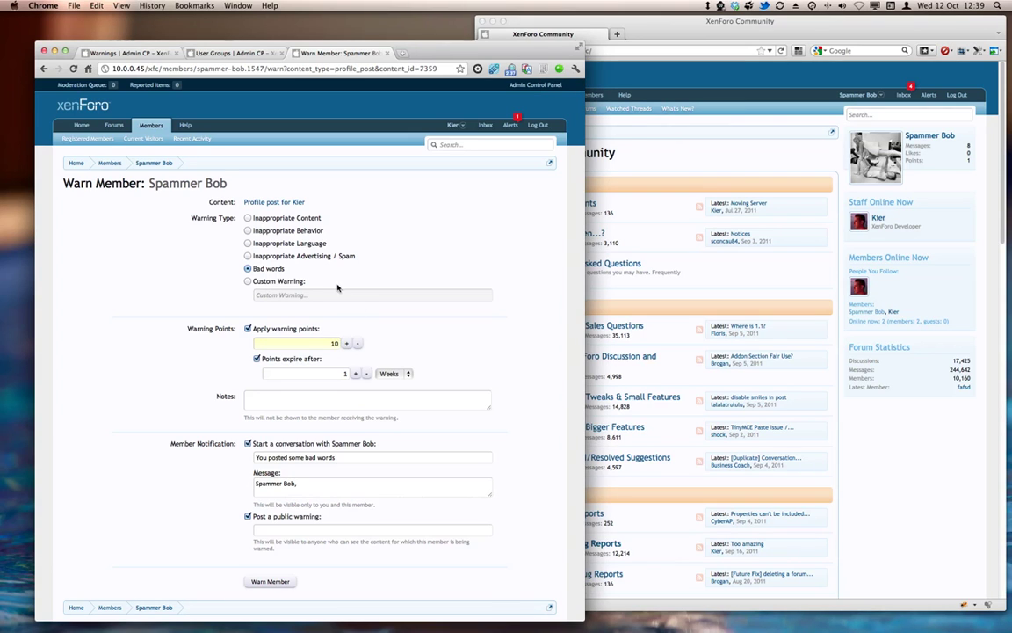
scroll(439, 341, "down", 2)
left_click(301, 367)
type("This was really bad, and on my")
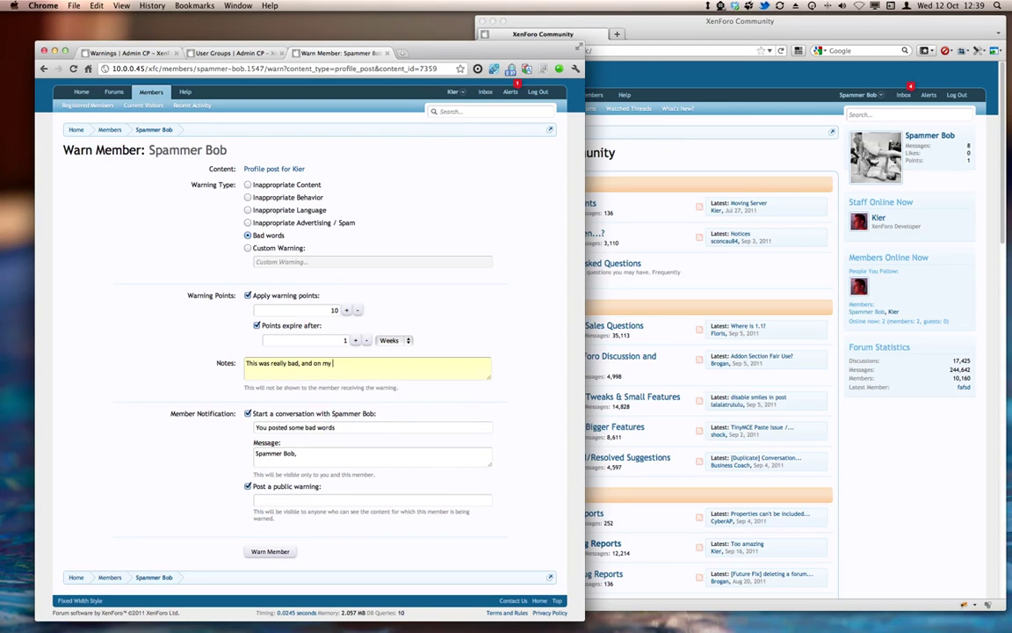
type(" profile page too!")
Step: Rewrite the message to 'I've told you about this before.' and 'No more bad words like these!', with no public warning
scroll(325, 396, "down", 1)
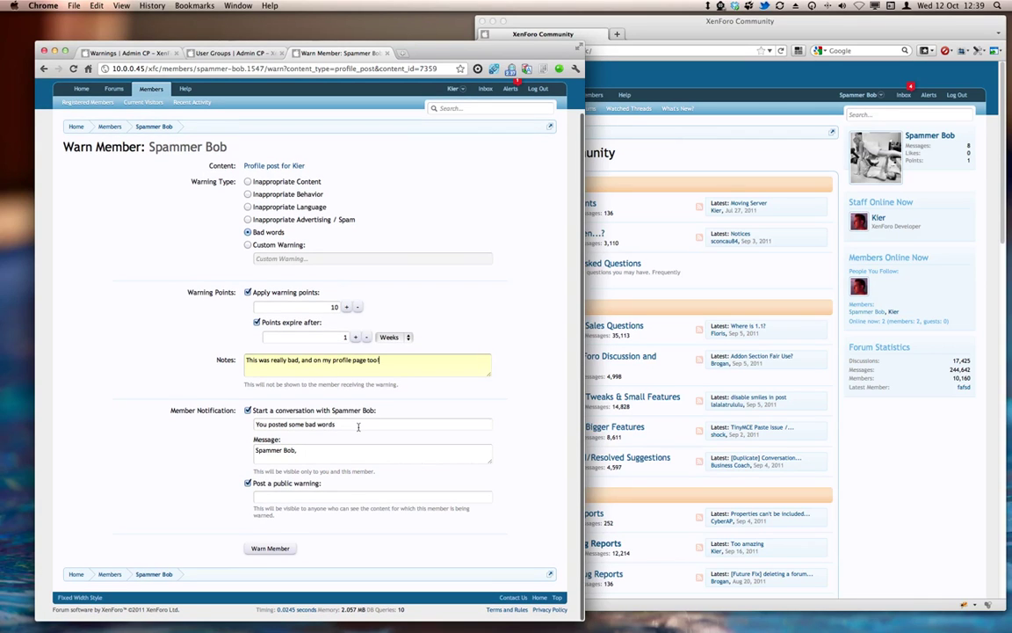
left_click(306, 425)
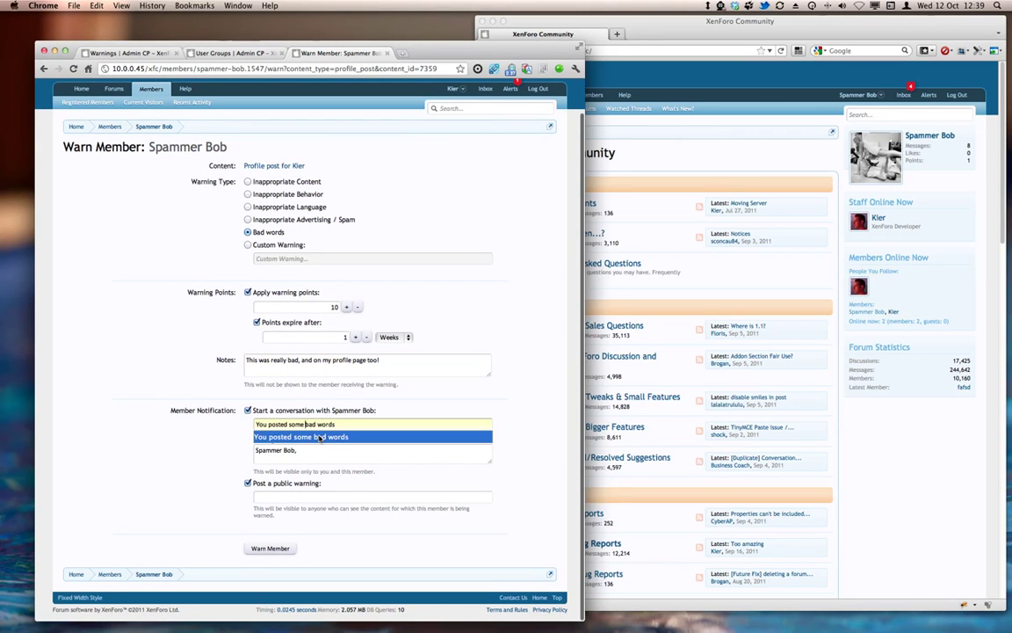
left_click(255, 450)
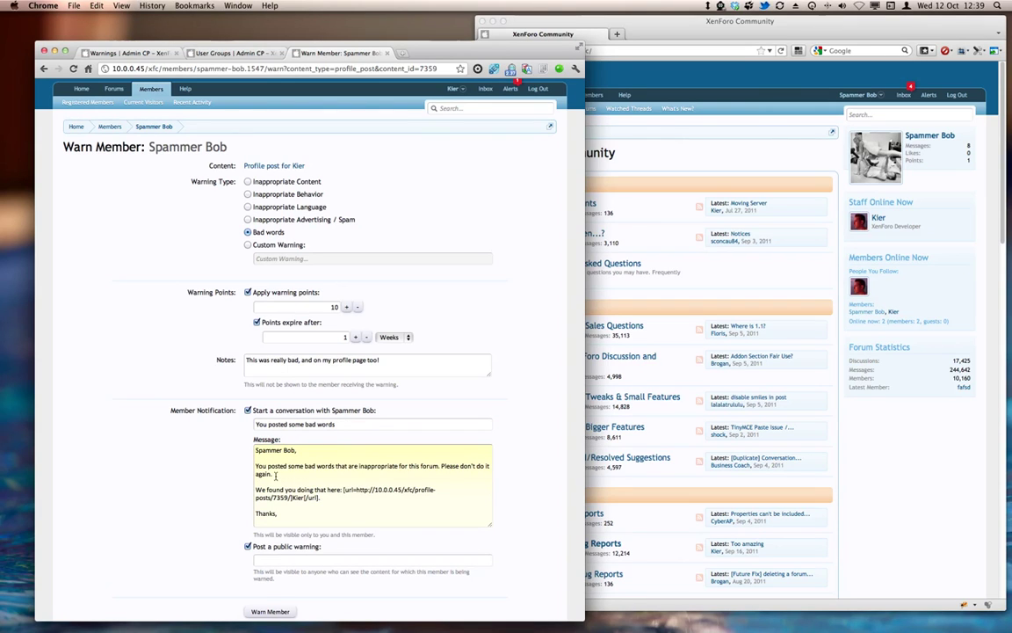
left_click_drag(274, 475, 251, 463)
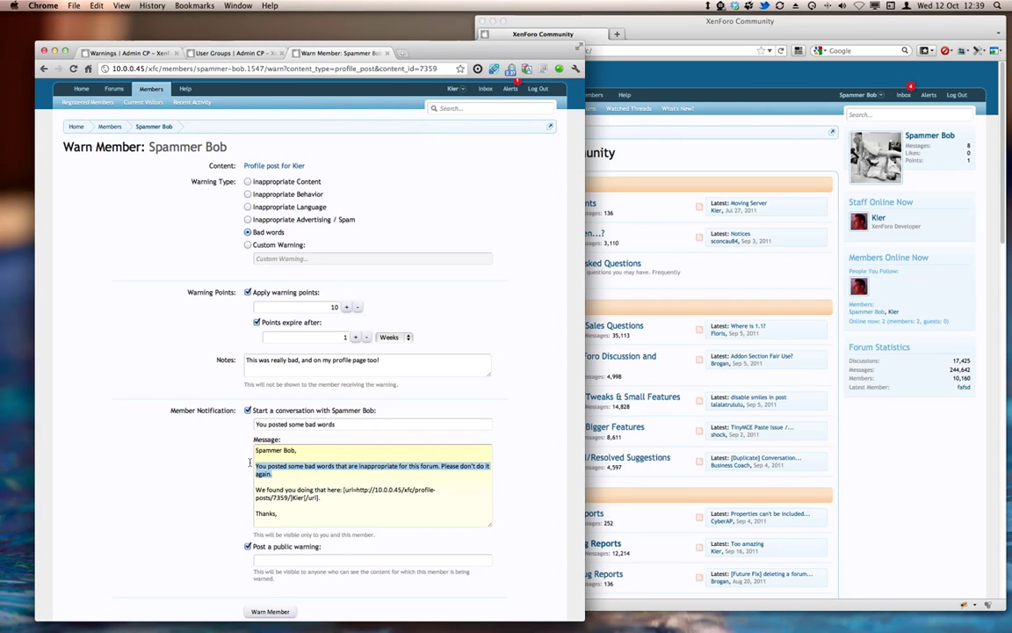
type("I've")
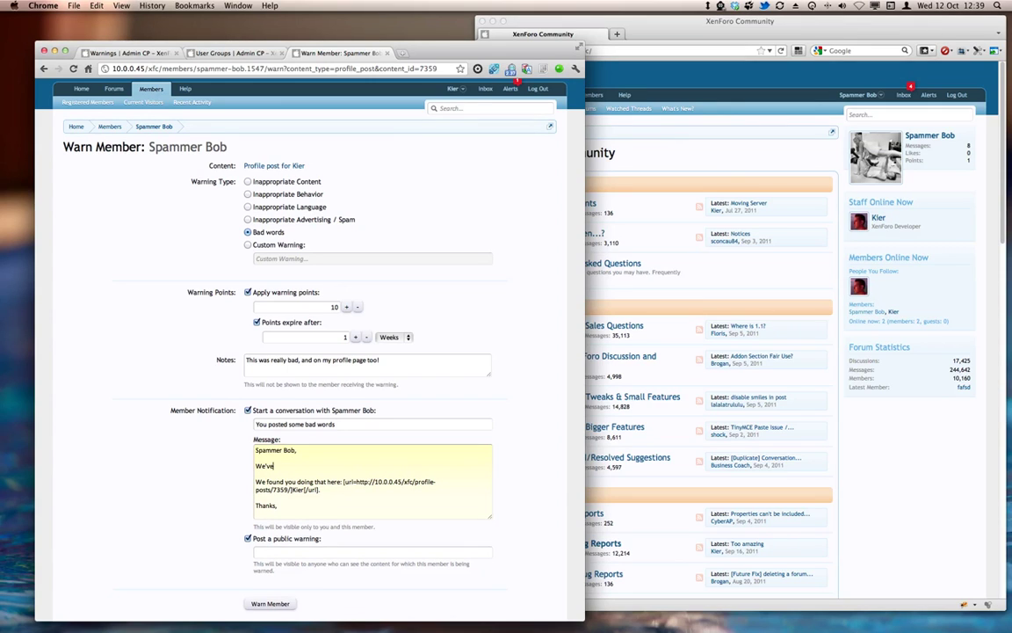
type(" told you about this before.")
left_click_drag(340, 481, 256, 481)
type("No more bad words like these!")
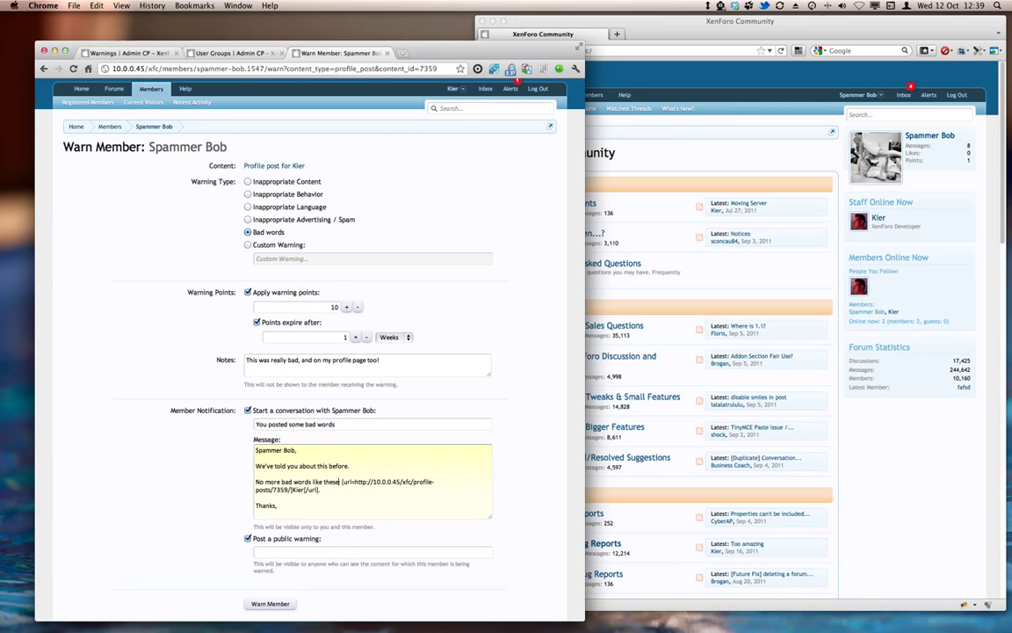
key("Delete")
key("Down")
key("Down")
left_click(246, 538)
Step: Issue the warning, then show the spammer's Warnings (2) list with 10 and 2 points
left_click(268, 603)
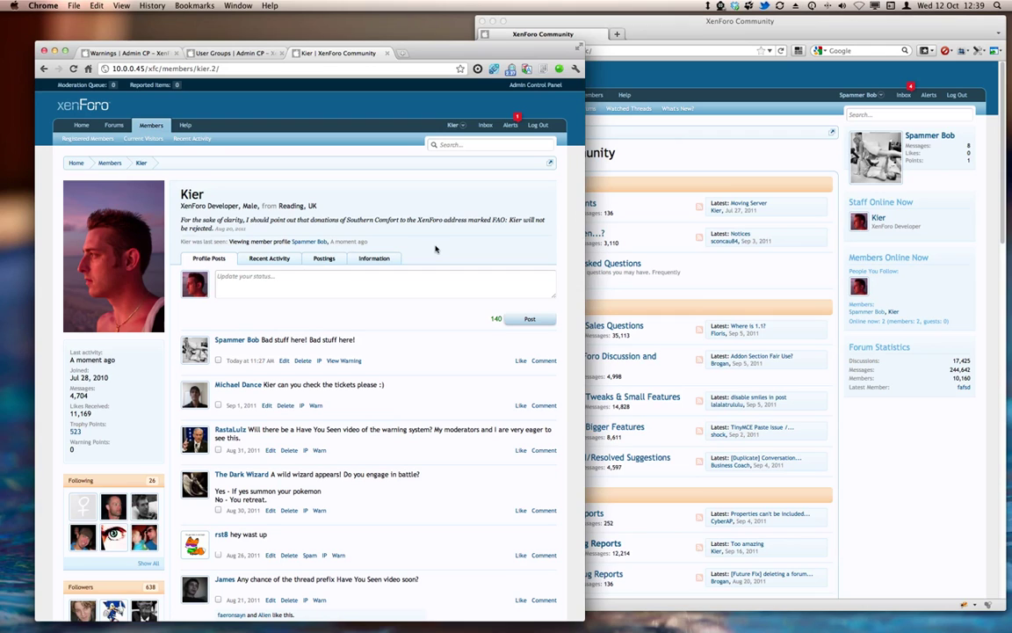
left_click(310, 241)
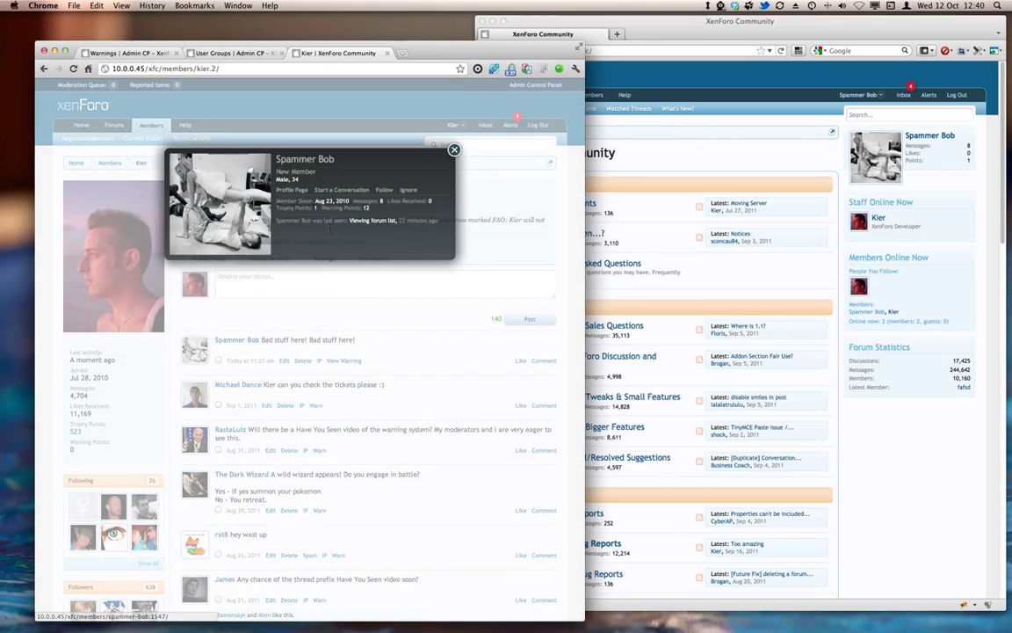
left_click(291, 189)
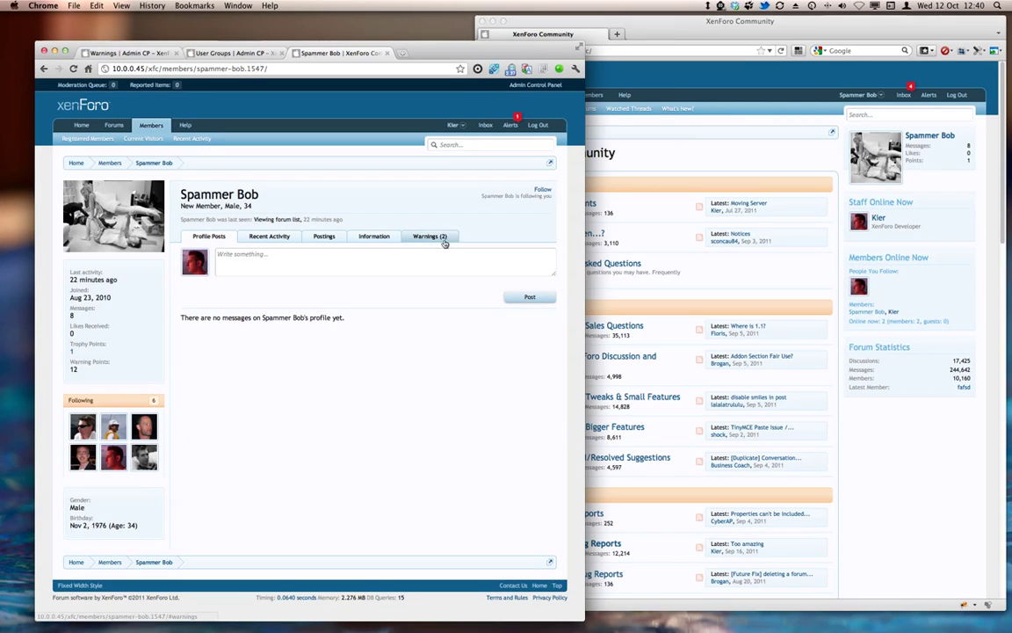
left_click(444, 244)
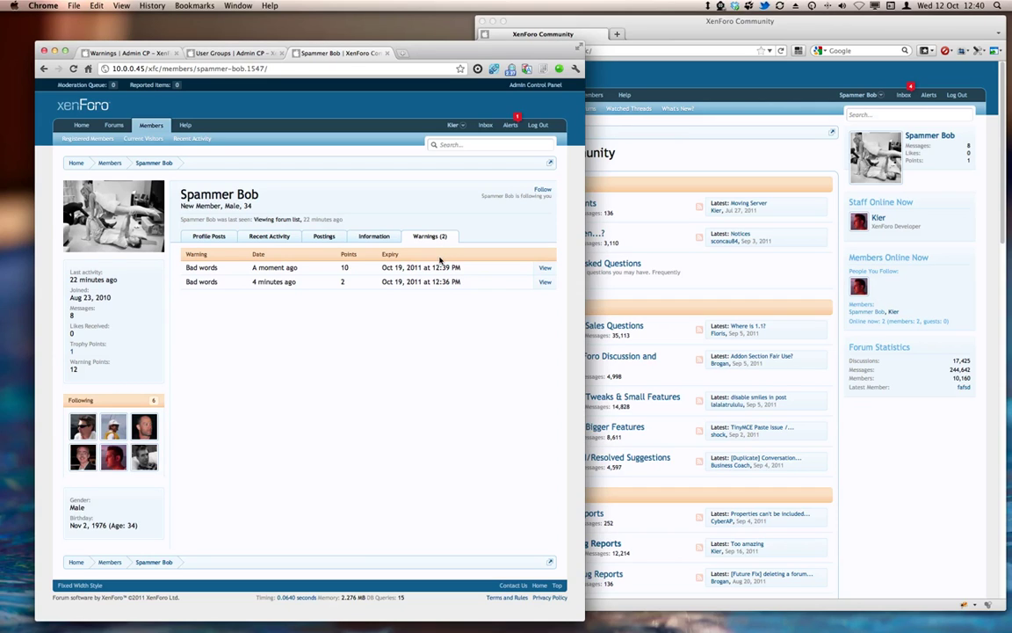
Step: Search the admin panel for 'spammer' and open the spammer's Edit User page
left_click(220, 54)
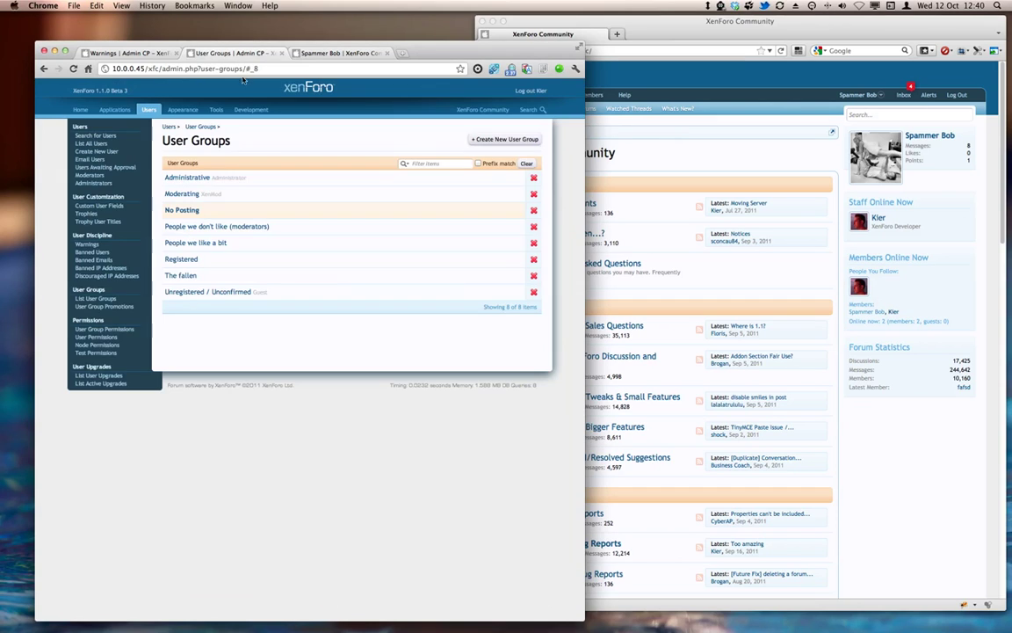
left_click(530, 109)
type("spam")
type("mber")
key("BackSpace")
key("BackSpace")
key("BackSpace")
type("er")
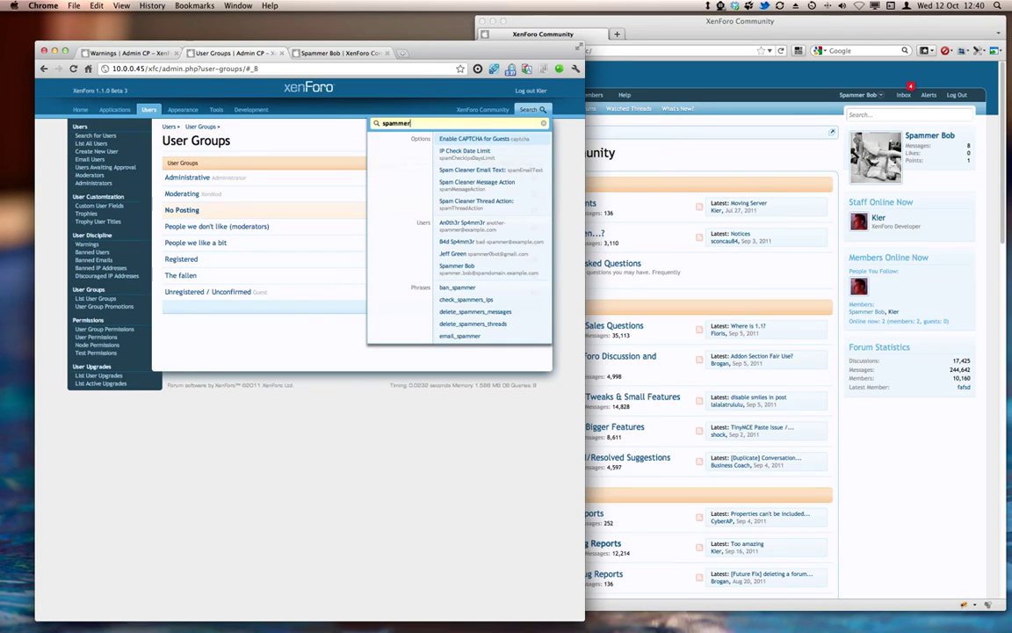
left_click(469, 269)
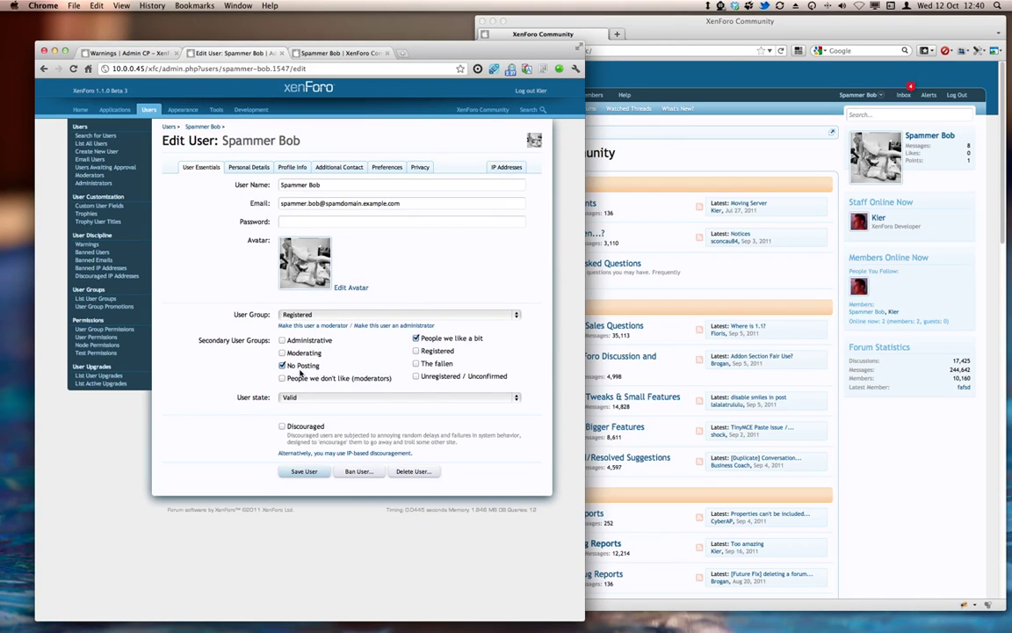
Step: In the spammer's browser, open 'Hey, do you like this thread?' under Test Messages
left_click(691, 166)
scroll(668, 263, "down", 15)
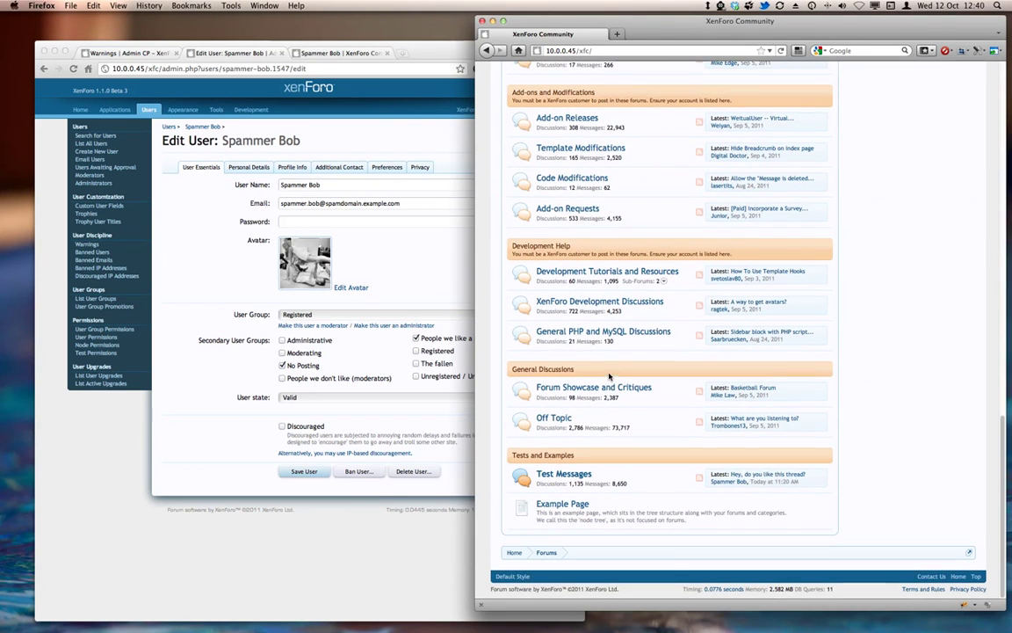
left_click(564, 473)
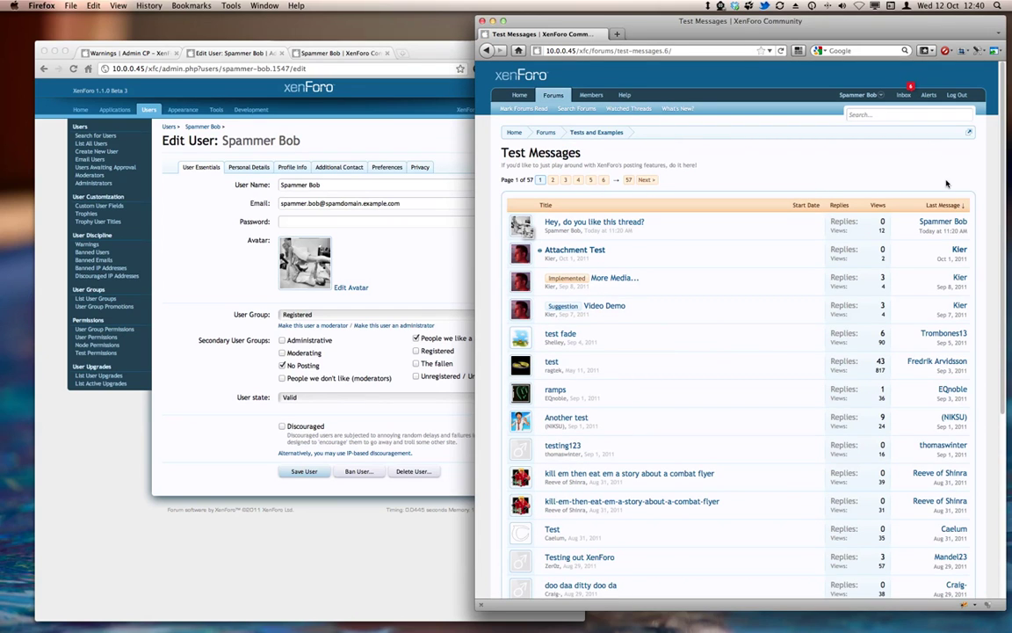
left_click(650, 228)
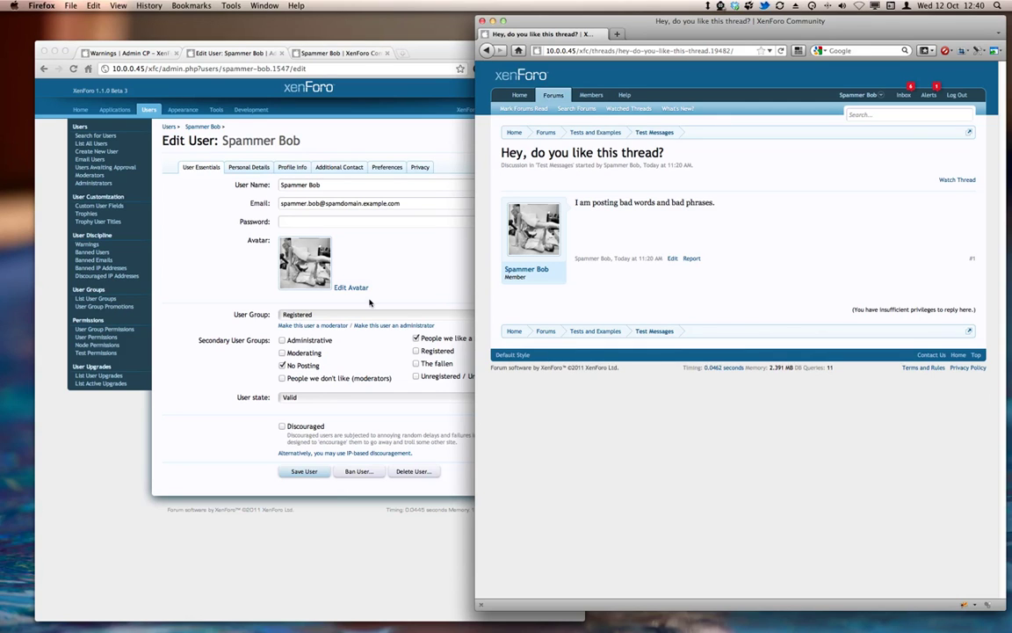
left_click(206, 297)
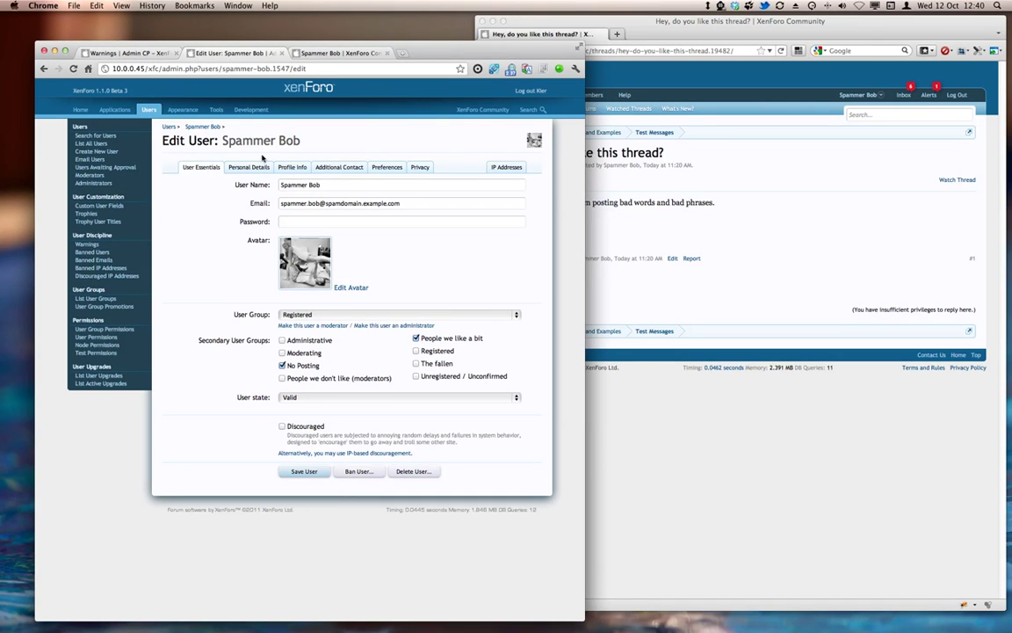
Step: View the 10-point Bad words warning's details, then cancel without deleting it
left_click(297, 55)
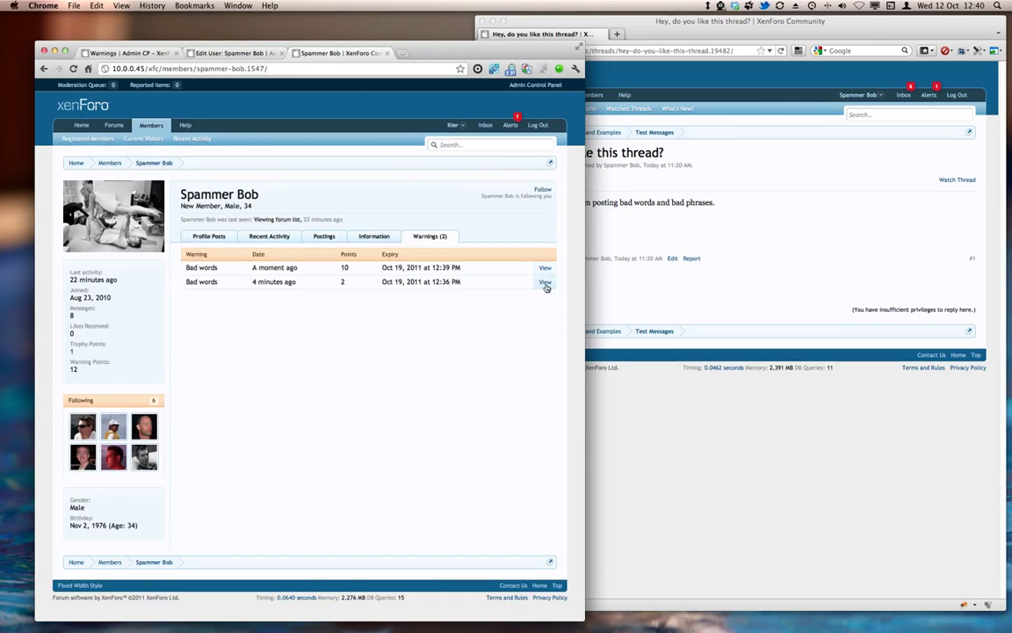
left_click(545, 268)
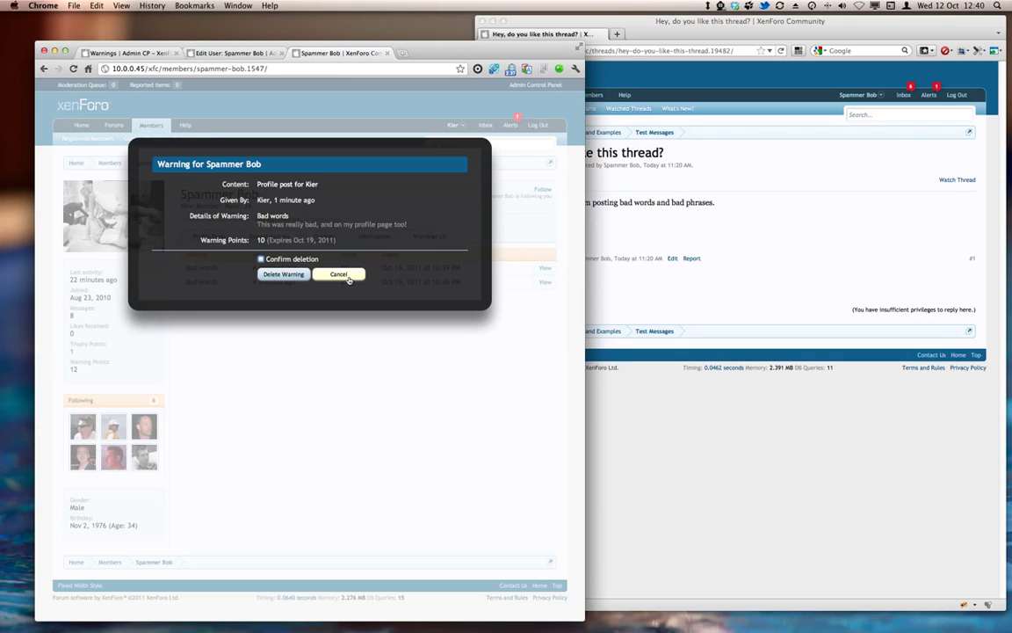
left_click(347, 275)
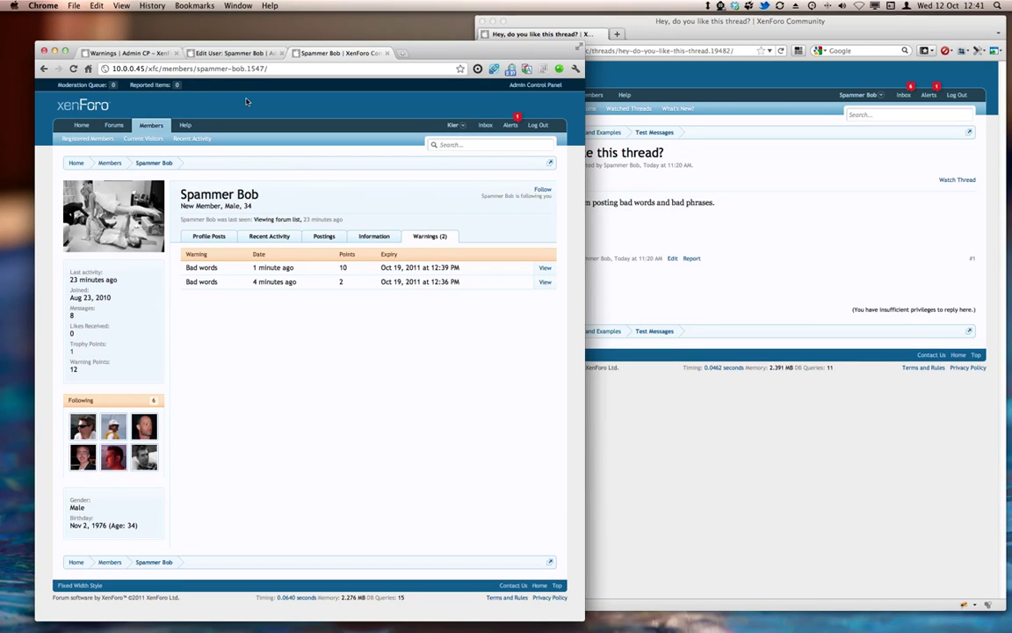
Step: Delete the 10-point warning, then reload the thread as the spammer and check his user groups
left_click(705, 222)
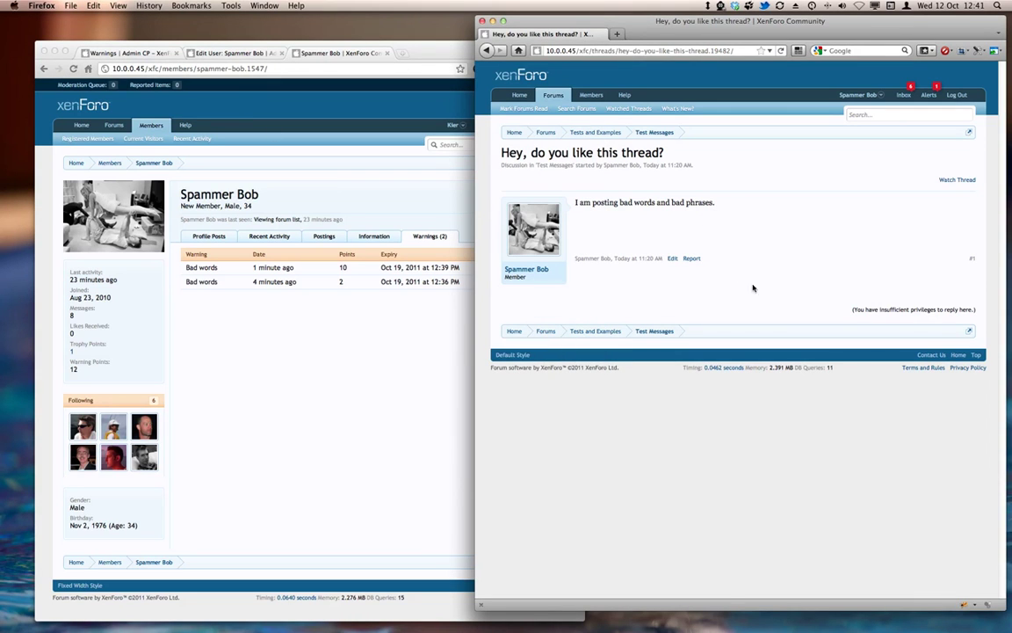
left_click(282, 185)
left_click(545, 267)
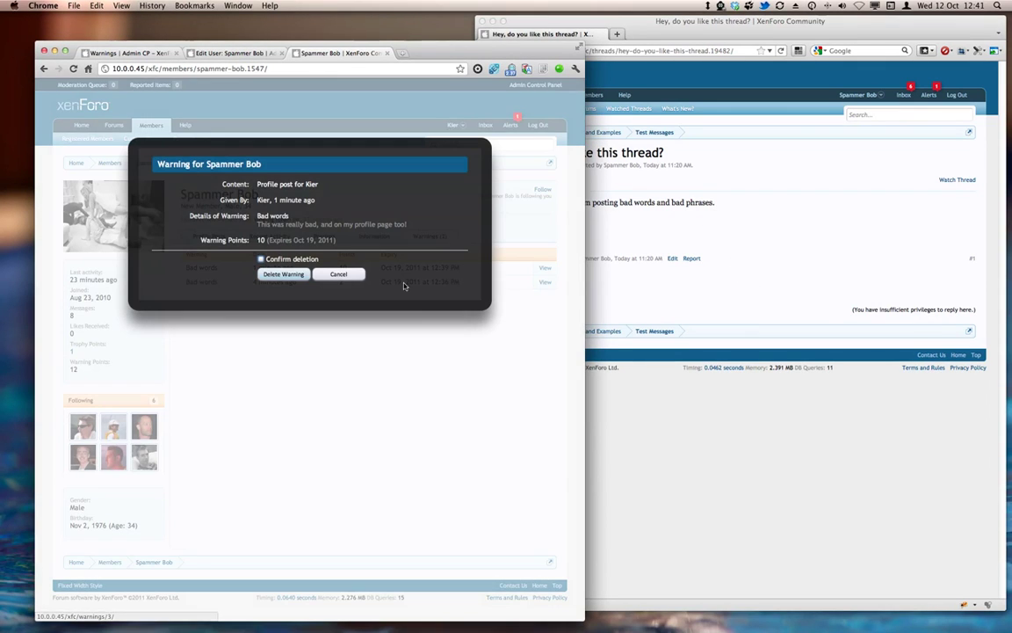
left_click(285, 260)
left_click(290, 273)
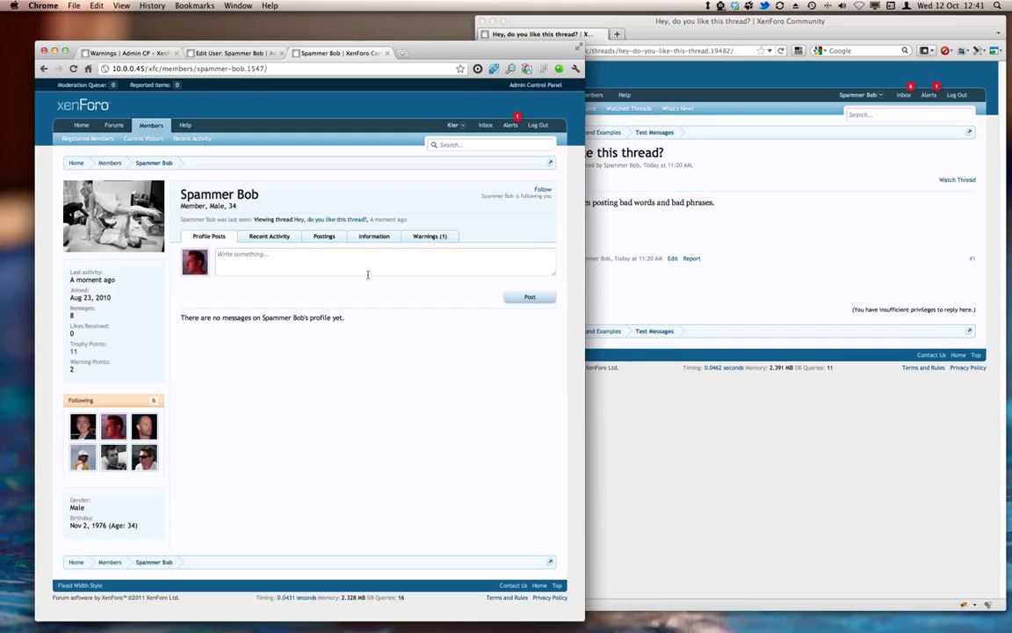
left_click(656, 243)
key("super+r")
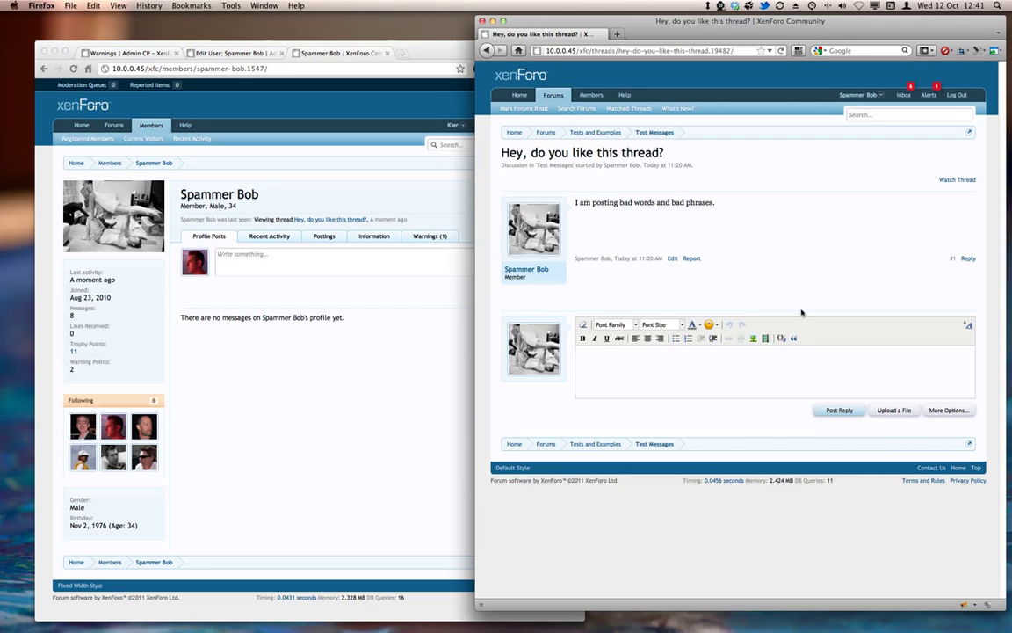
left_click(242, 55)
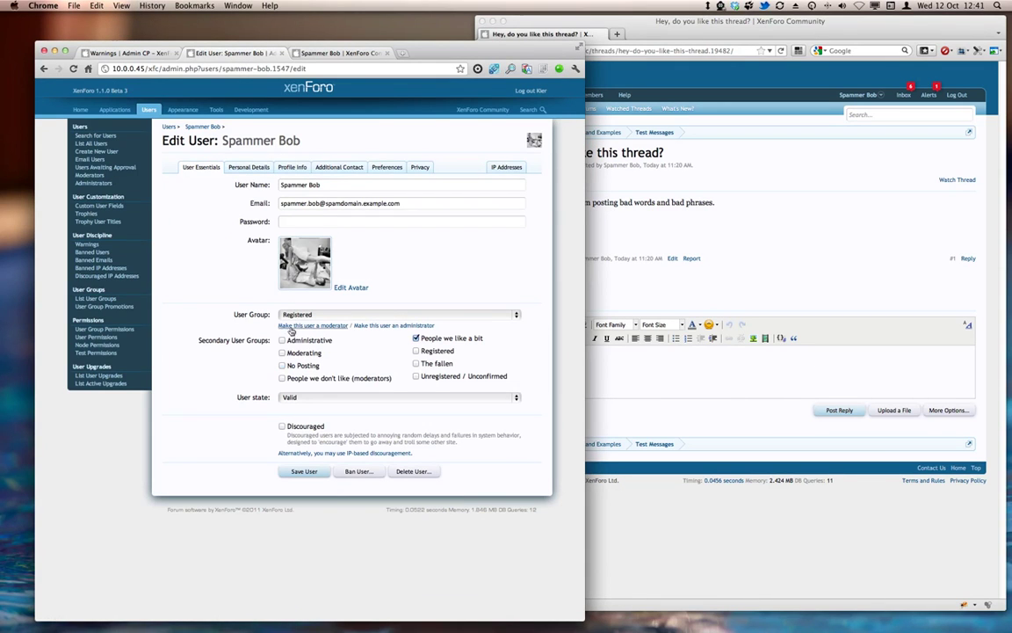
left_click(283, 364)
Step: Post the reply 'Oh, but I like posting bad words!' as the spammer
left_click(717, 230)
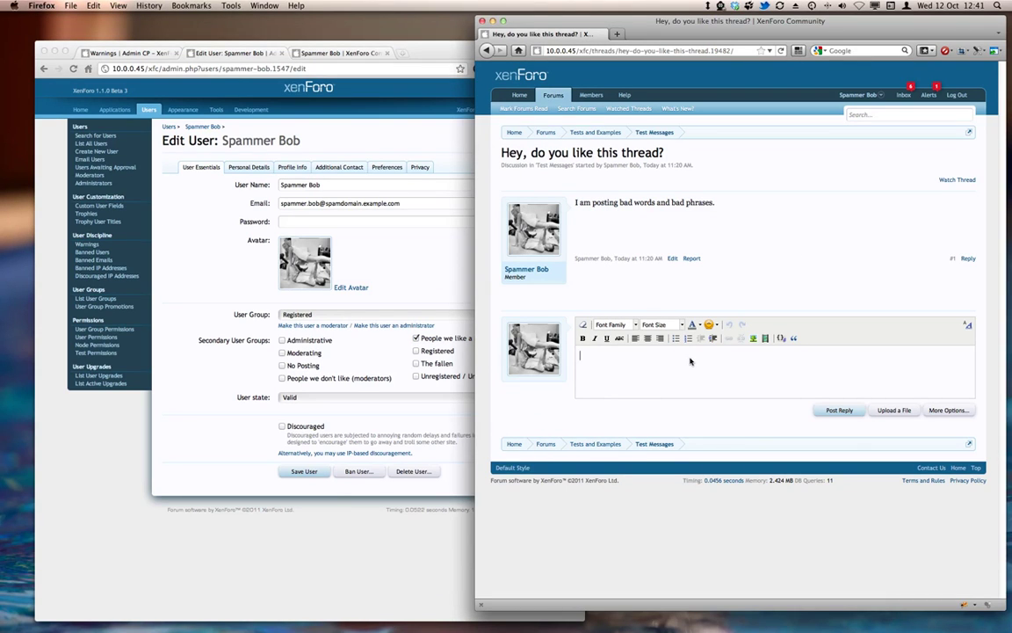
type("Oh, but I like posting bad words!")
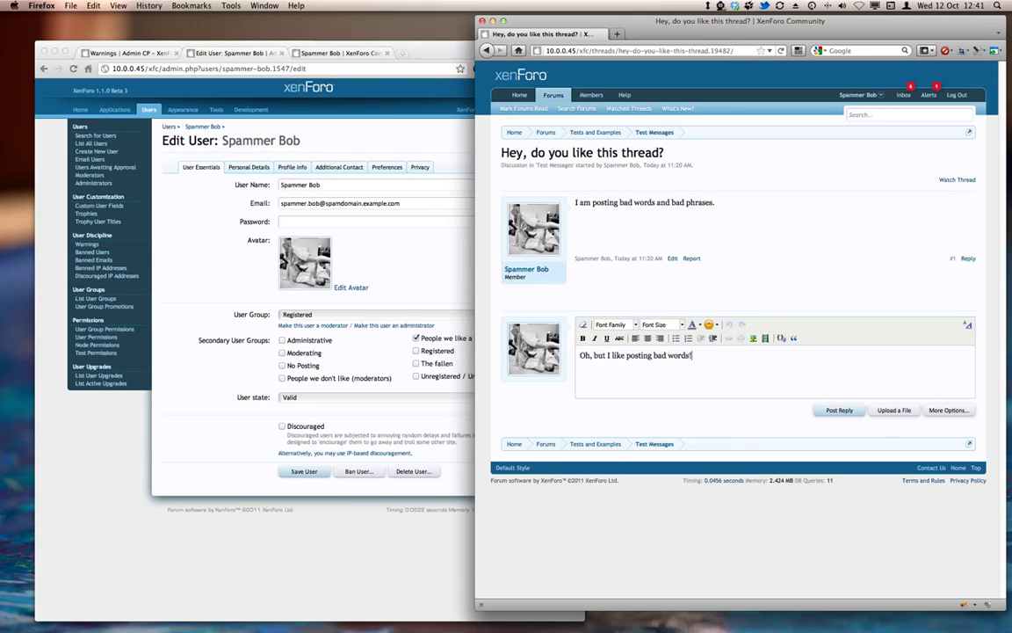
key("ctrl+Return")
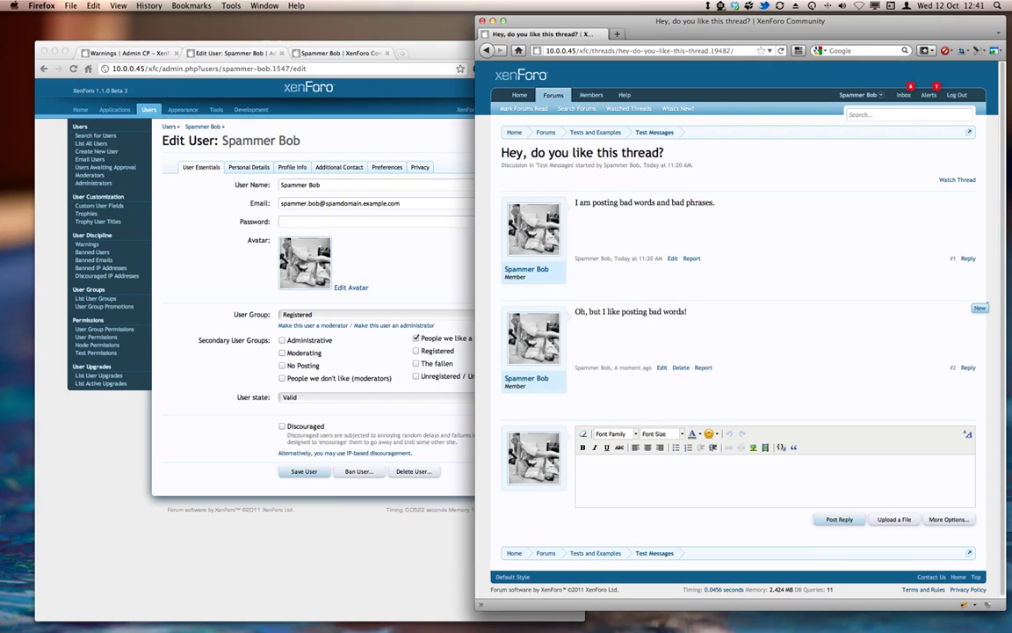
left_click(336, 55)
mouse_move(114, 126)
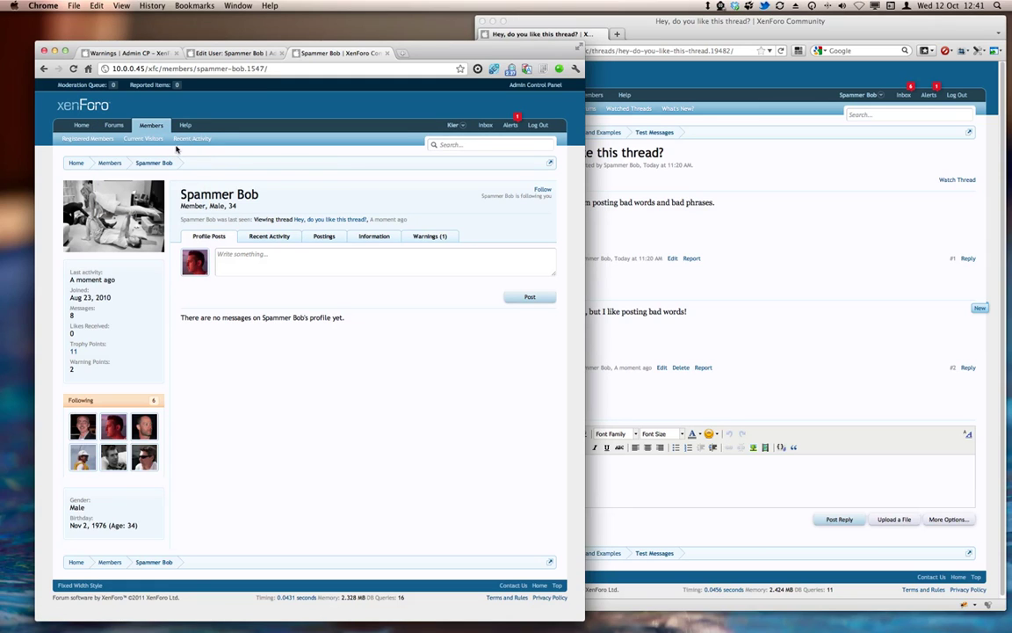
Step: Warn post #2 for Bad words with the public notice 'NEVER DO STUFF LIKE THIS!!!' and no conversation
left_click(184, 139)
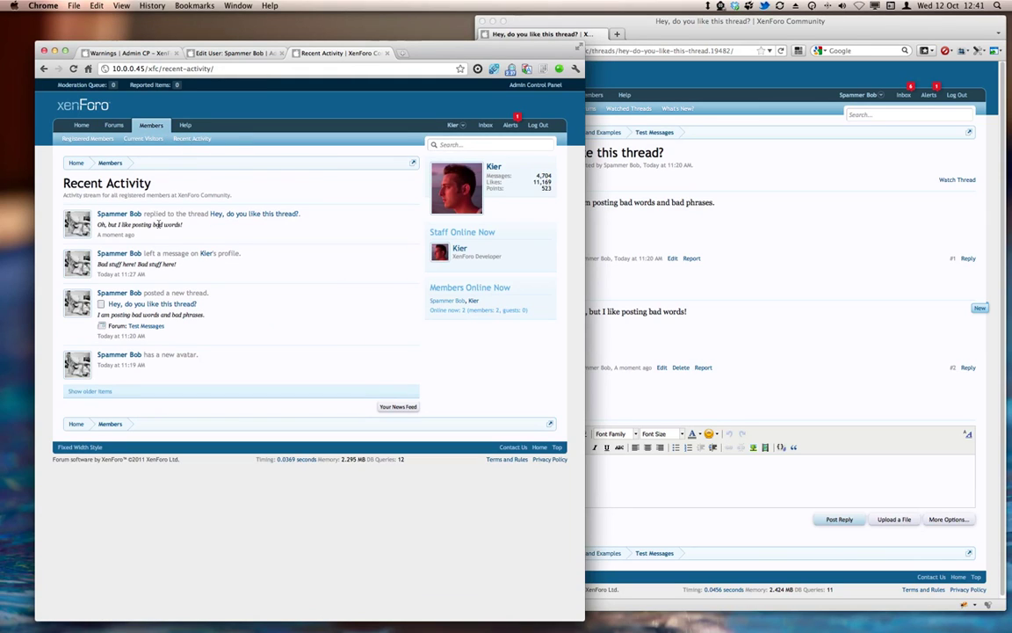
left_click(254, 214)
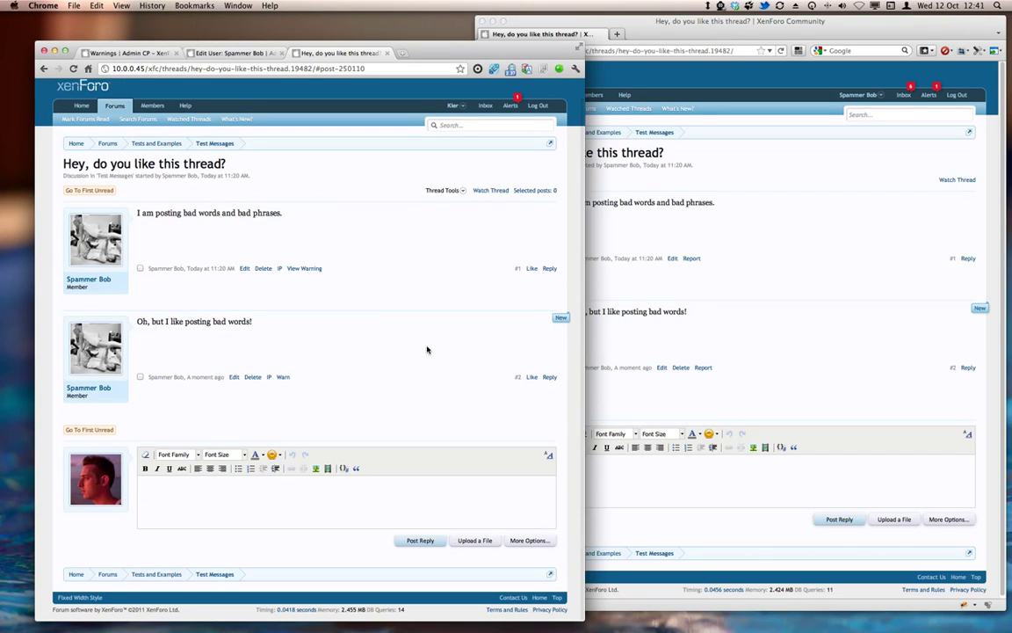
left_click(283, 376)
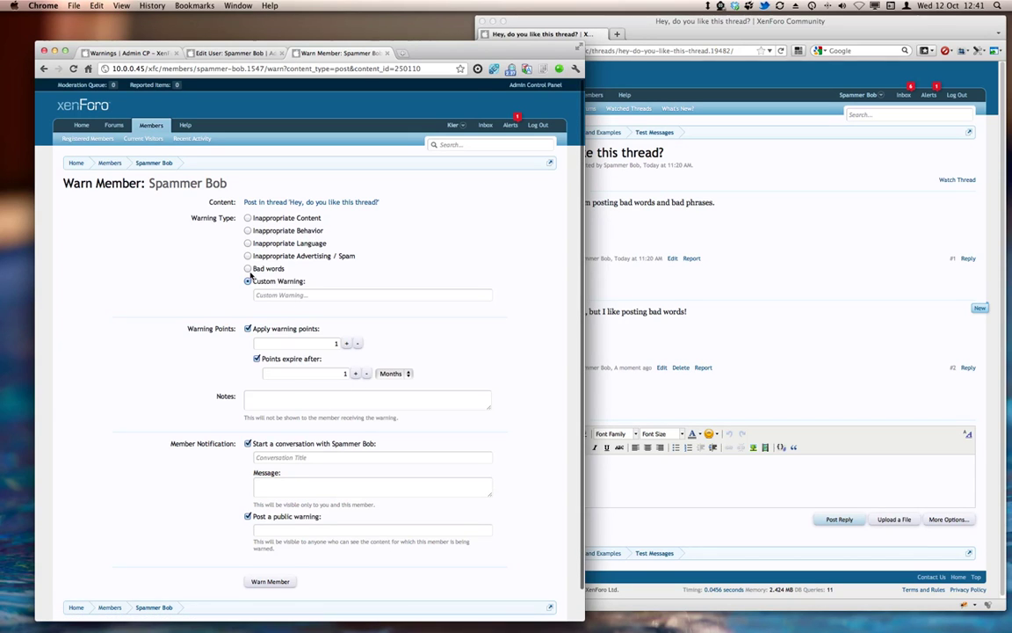
left_click(248, 268)
scroll(331, 333, "down", 1)
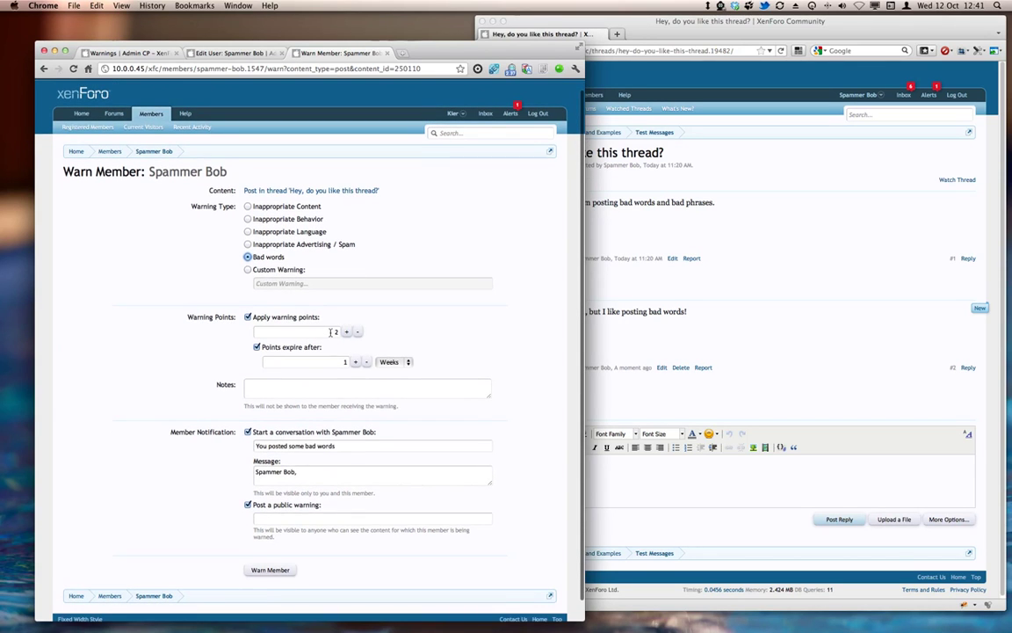
scroll(330, 332, "down", 1)
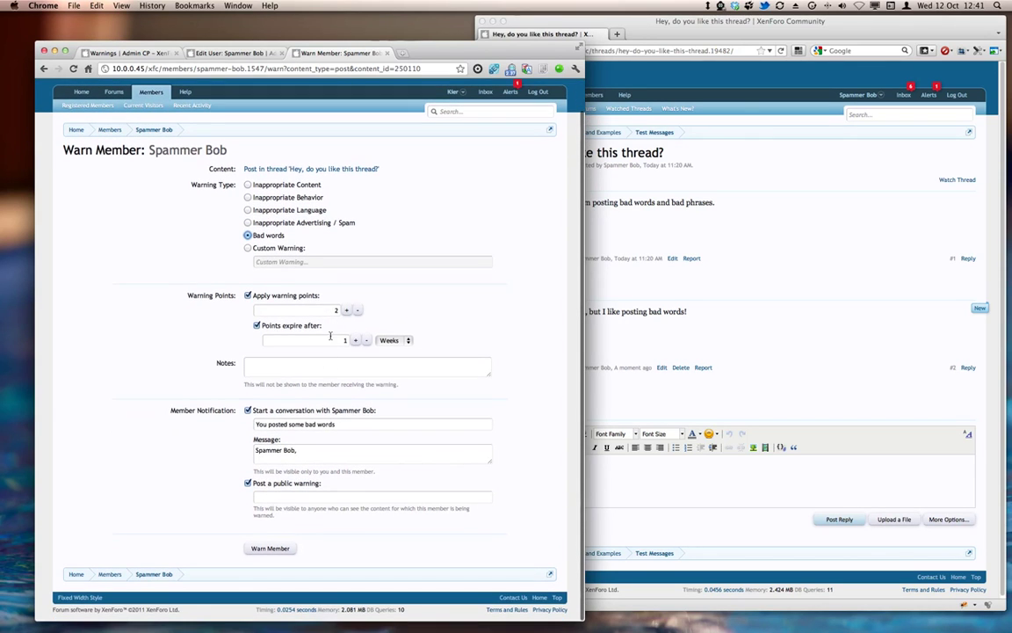
left_click(248, 409)
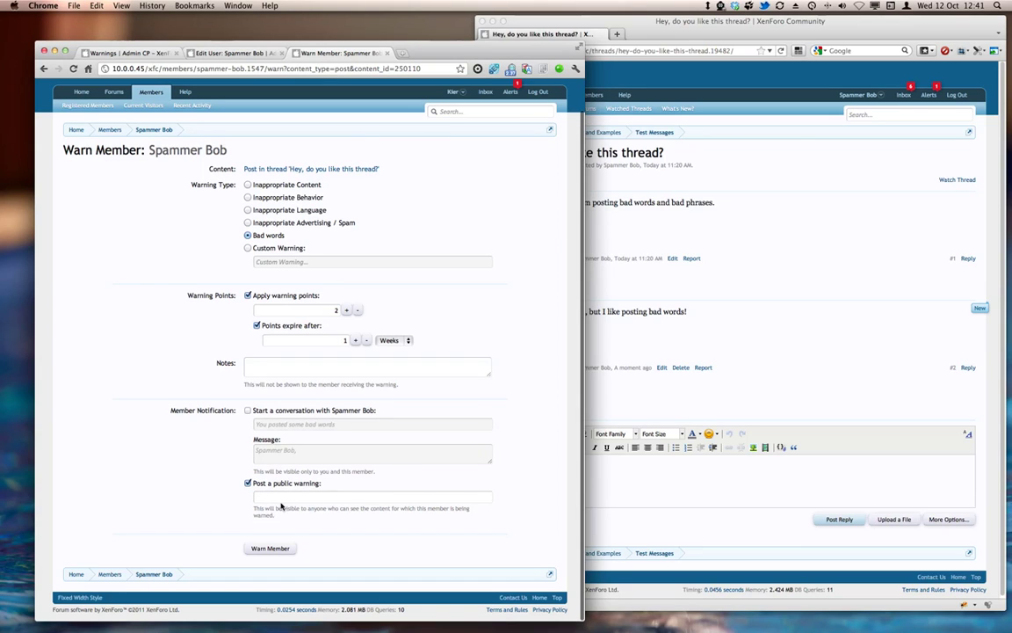
left_click(293, 498)
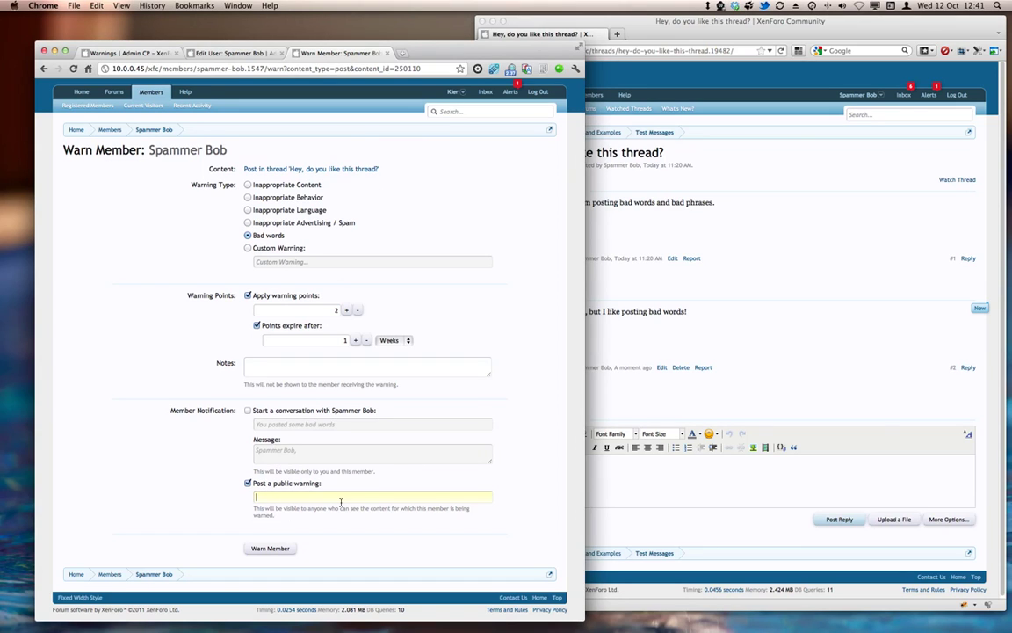
type("NEVER DO STUFF LIKE THIS!!!")
left_click(269, 547)
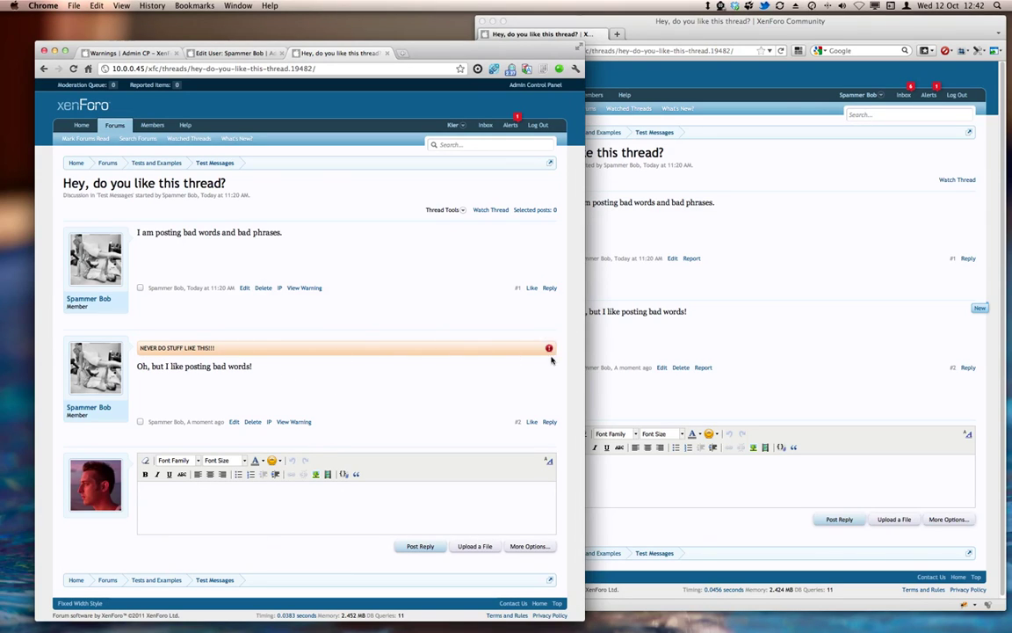
left_click(637, 342)
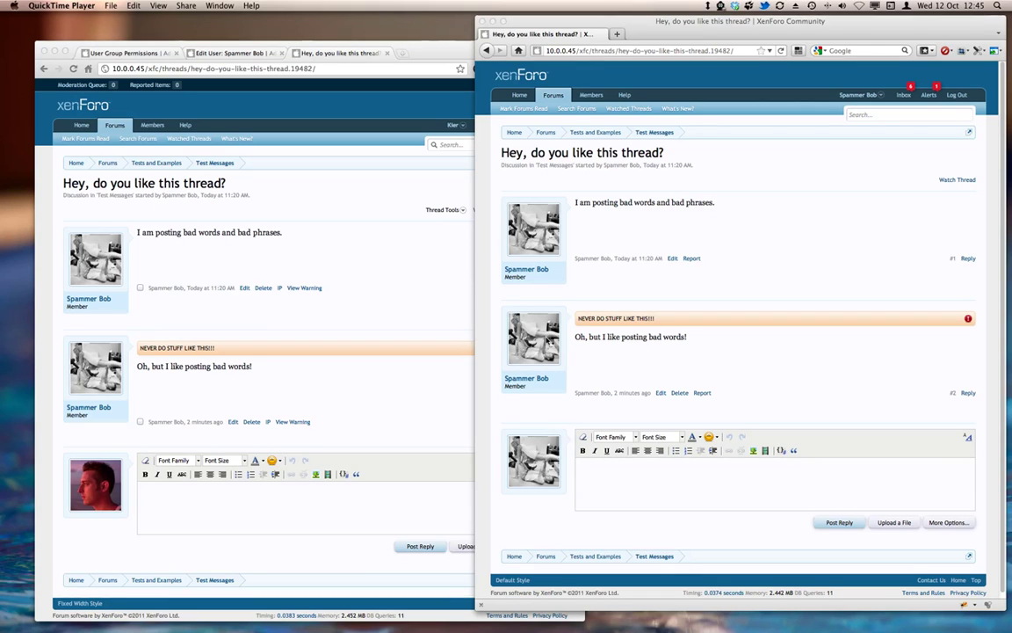
Step: Open the super moderator's permissions from the Admin CP Moderators list
left_click(373, 316)
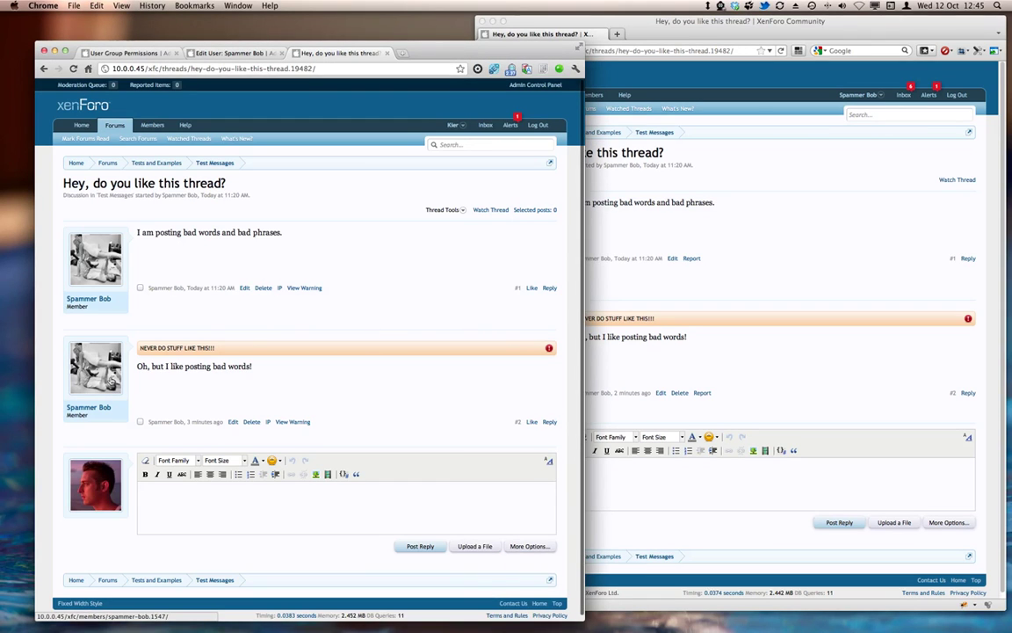
left_click(112, 378)
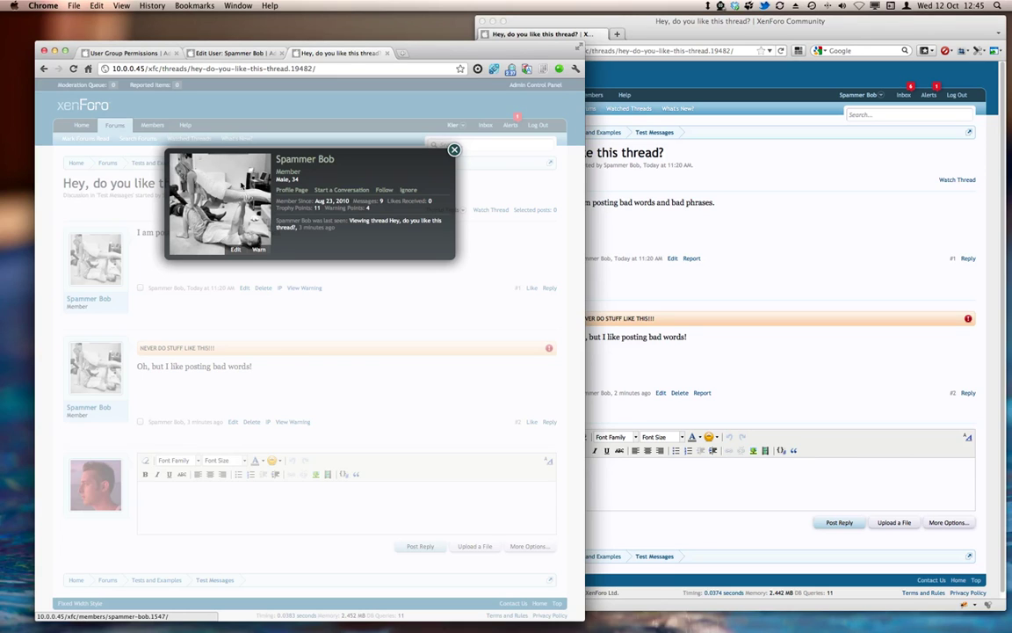
left_click(158, 52)
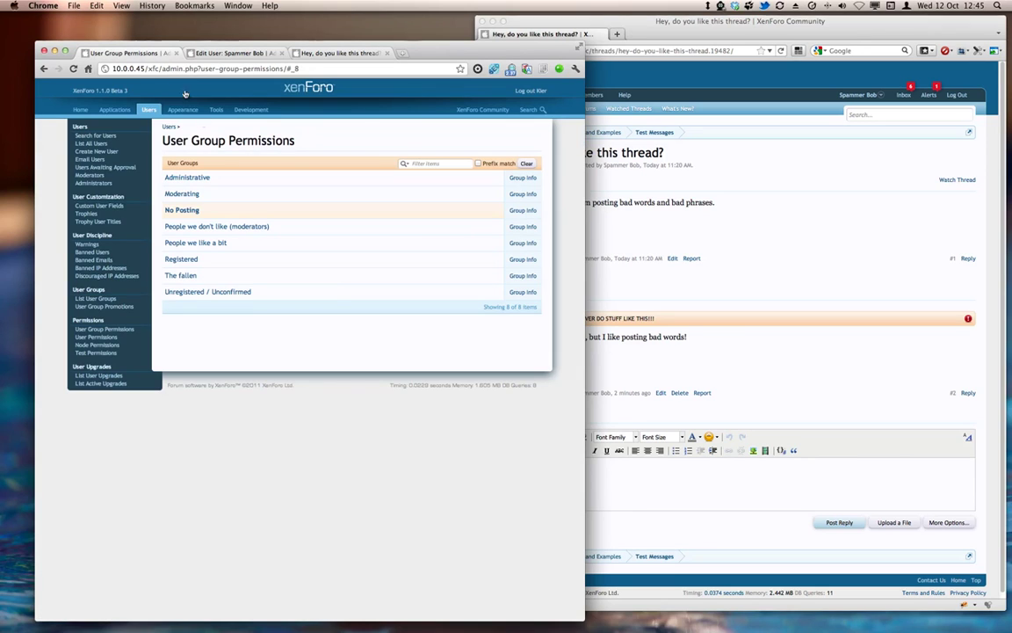
left_click(88, 158)
left_click(197, 226)
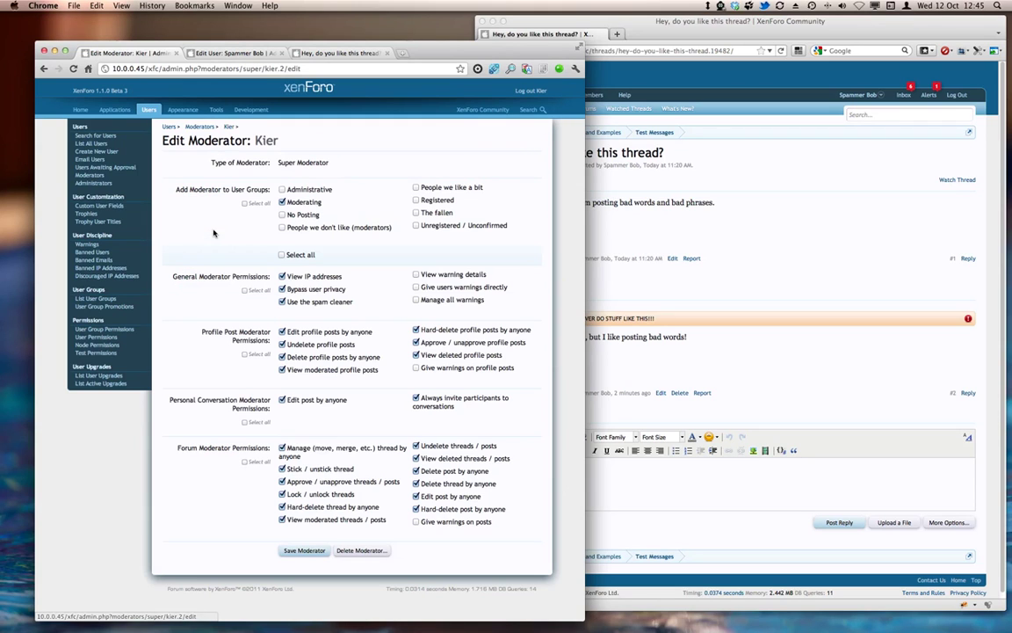
Step: Allow viewing warning details, warning directly, managing all warnings and warning on profile posts, then save
left_click(448, 275)
left_click(453, 275)
left_click(453, 287)
left_click(457, 287)
left_click(458, 300)
left_click(473, 301)
left_click(428, 276)
left_click(416, 287)
left_click(415, 300)
left_click(416, 368)
left_click(299, 550)
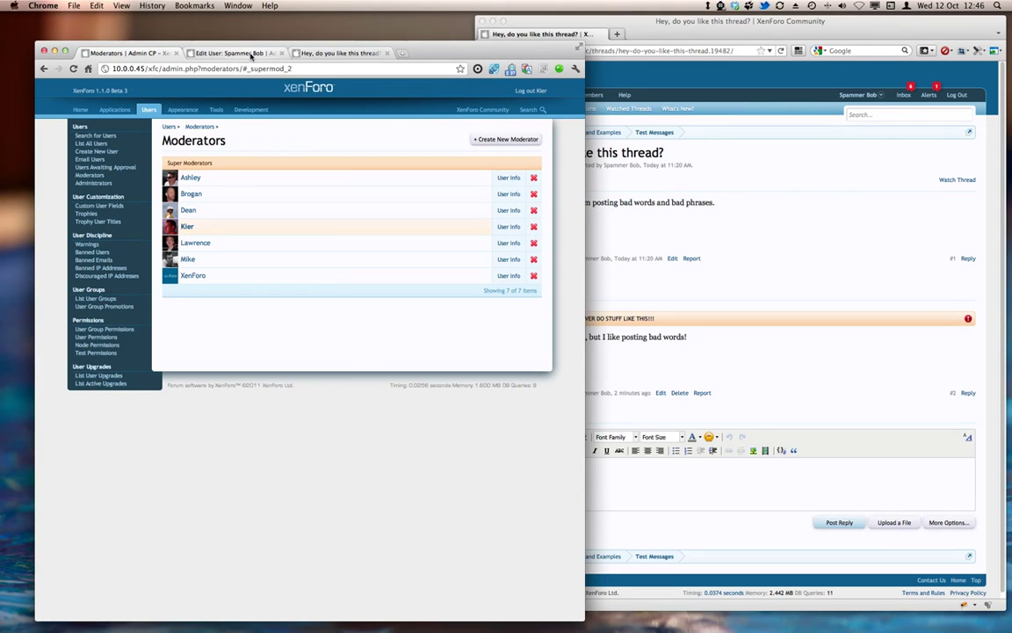
Step: Fill in a custom warning for Spammer Bob: 'This is really not good enough, please sort it', 100 non-expiring points, plus a staff note
left_click(338, 53)
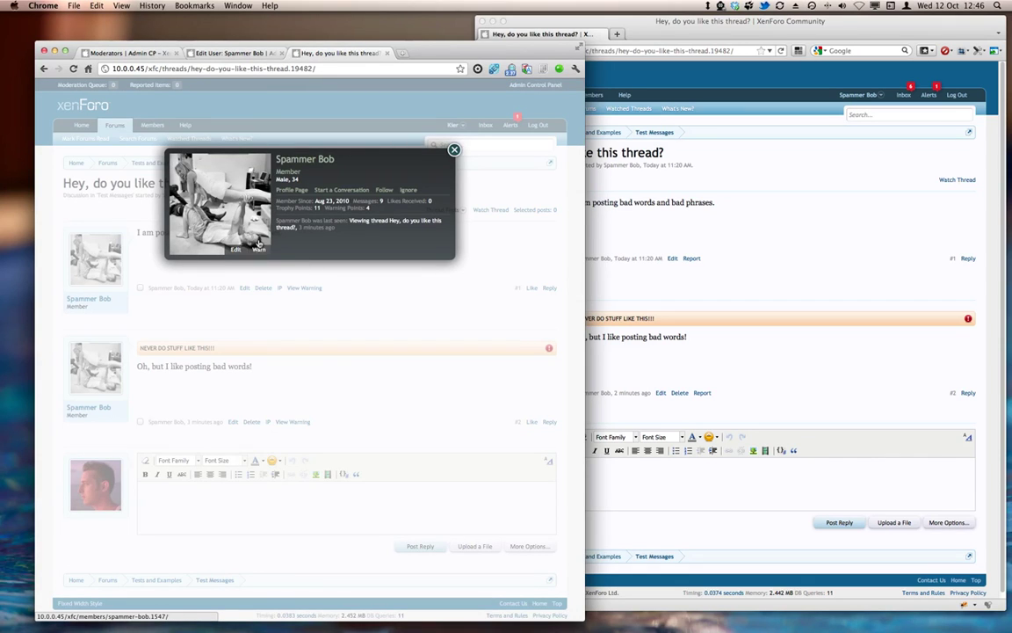
left_click(259, 249)
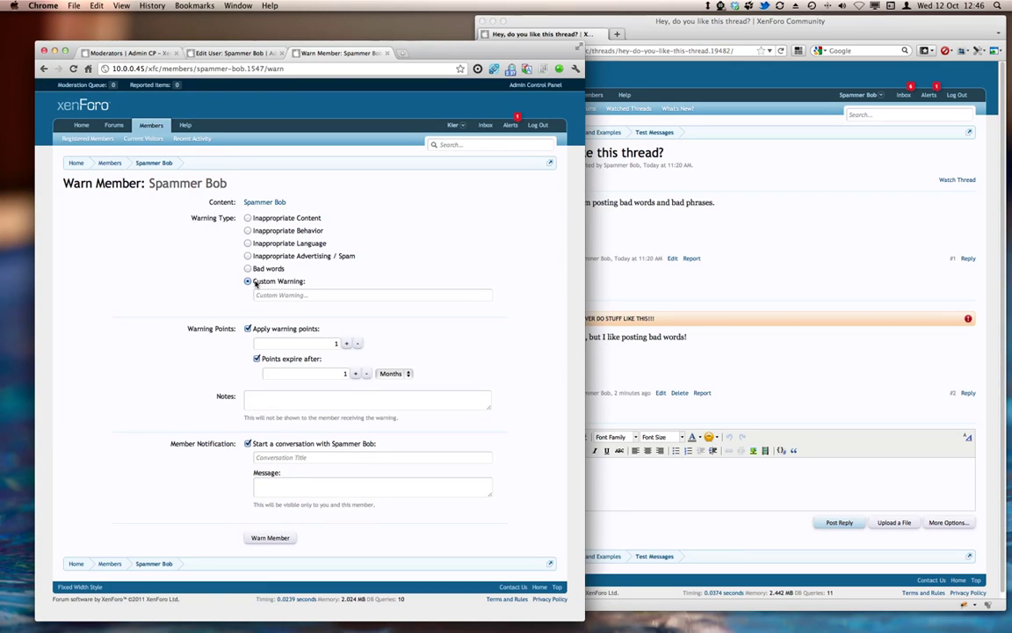
left_click(312, 294)
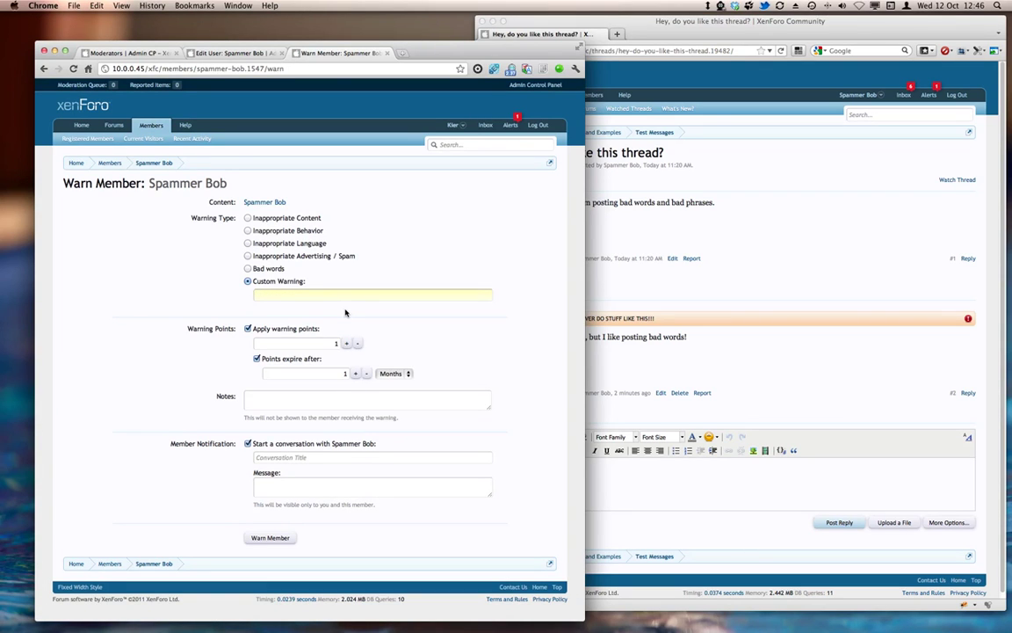
type("This is really not good enough")
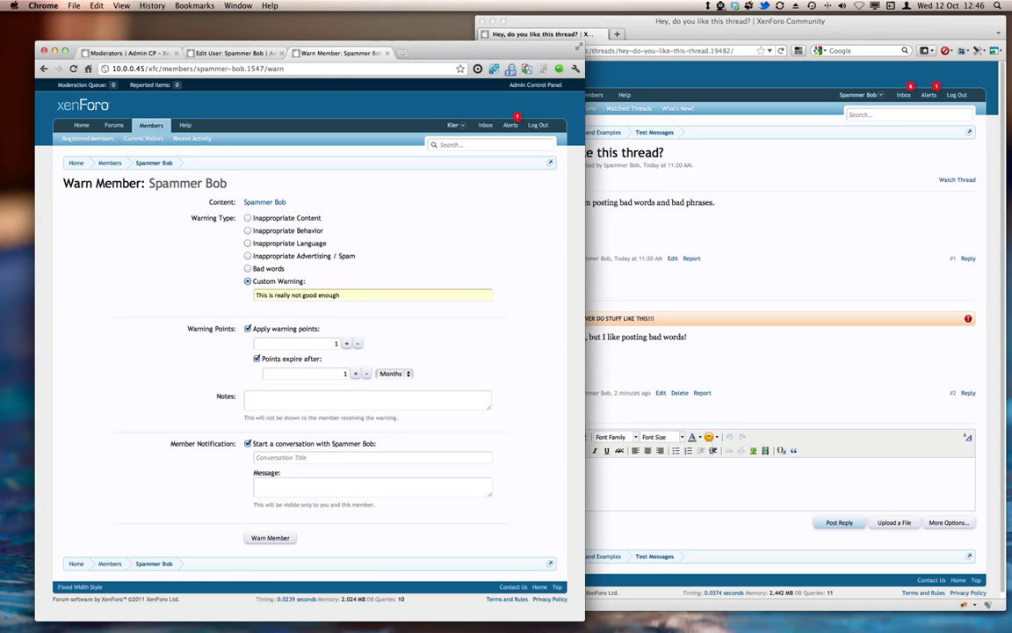
type(", please sort it out.")
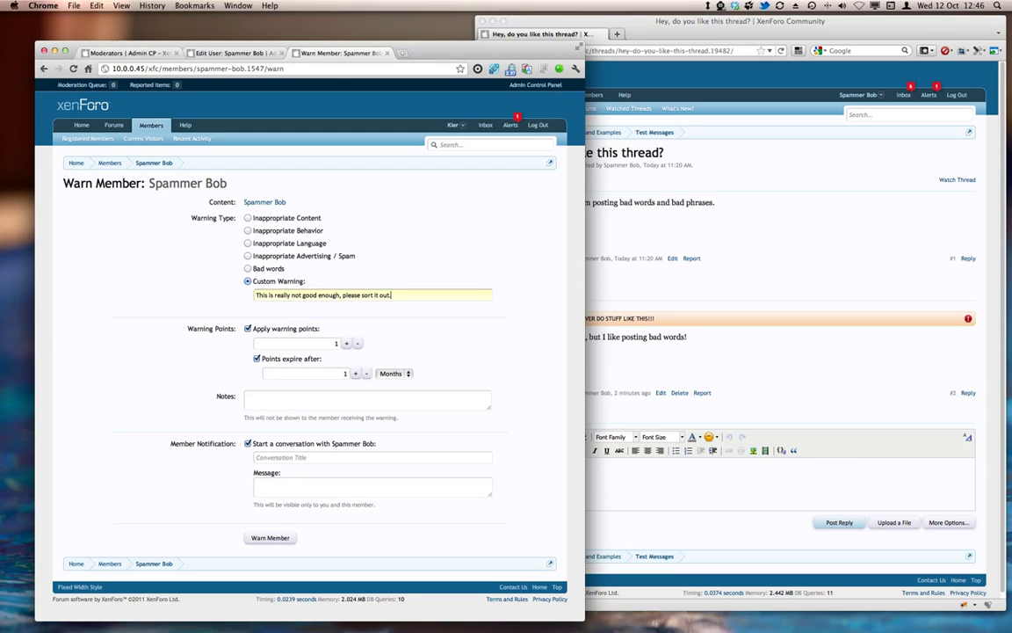
key("Tab")
left_click(329, 342)
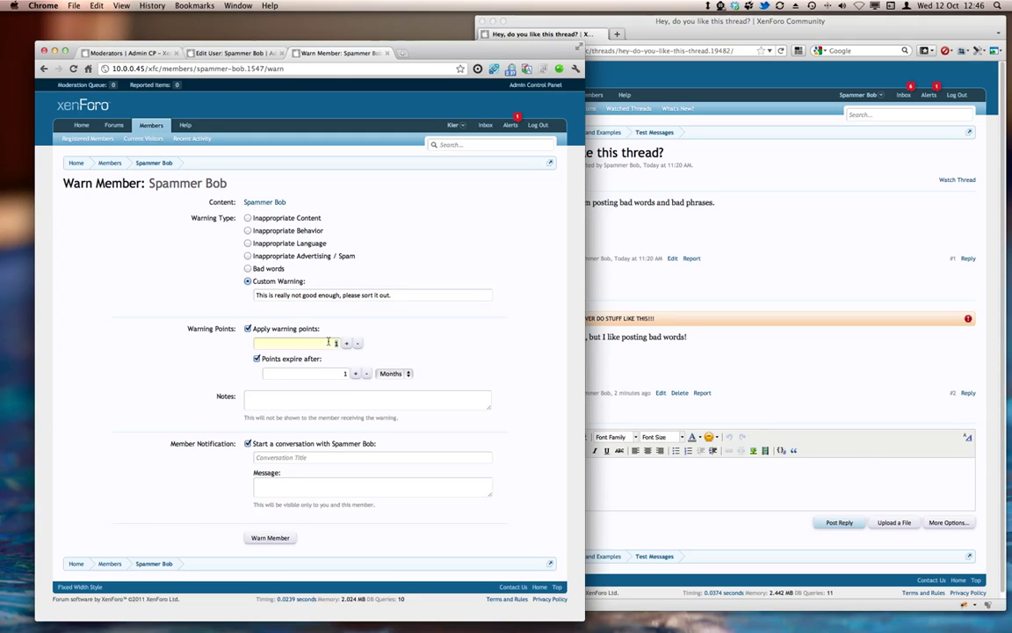
type("00")
left_click(311, 358)
left_click(301, 396)
type("I re")
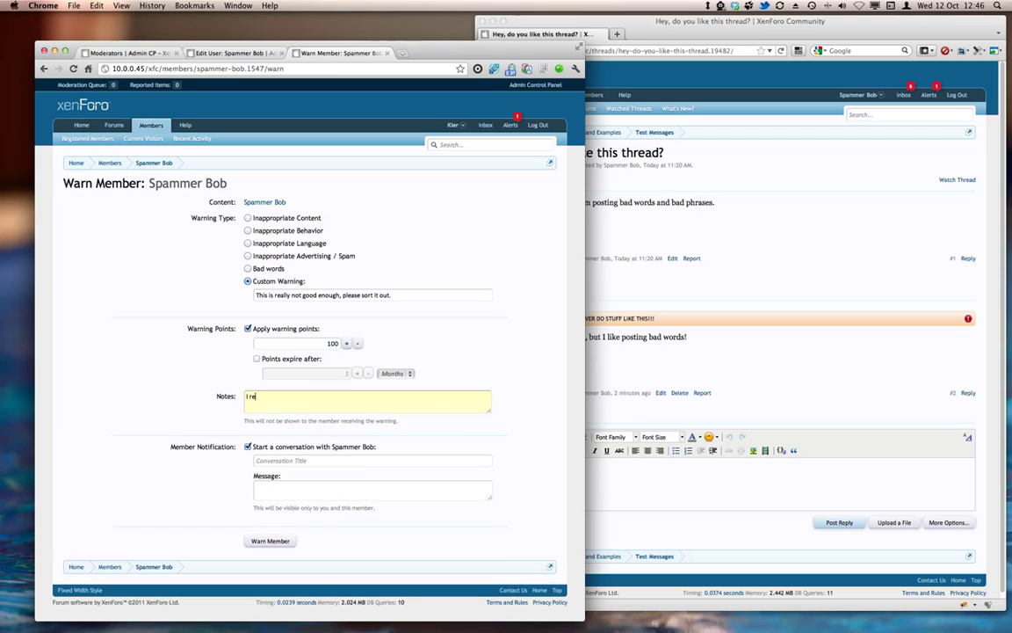
type("ally felt like warning this guy to bits.")
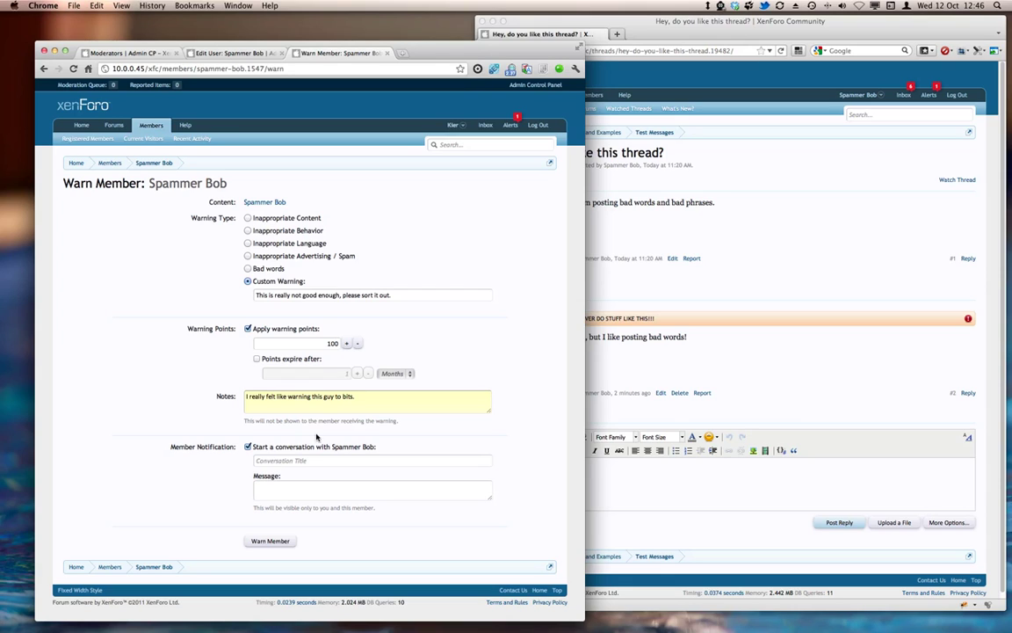
Step: Add the conversation 'I've applied a big warning' saying 'Please don't darken our door again.', signed off, and issue the warning
left_click(314, 461)
type("I've applied a big warning")
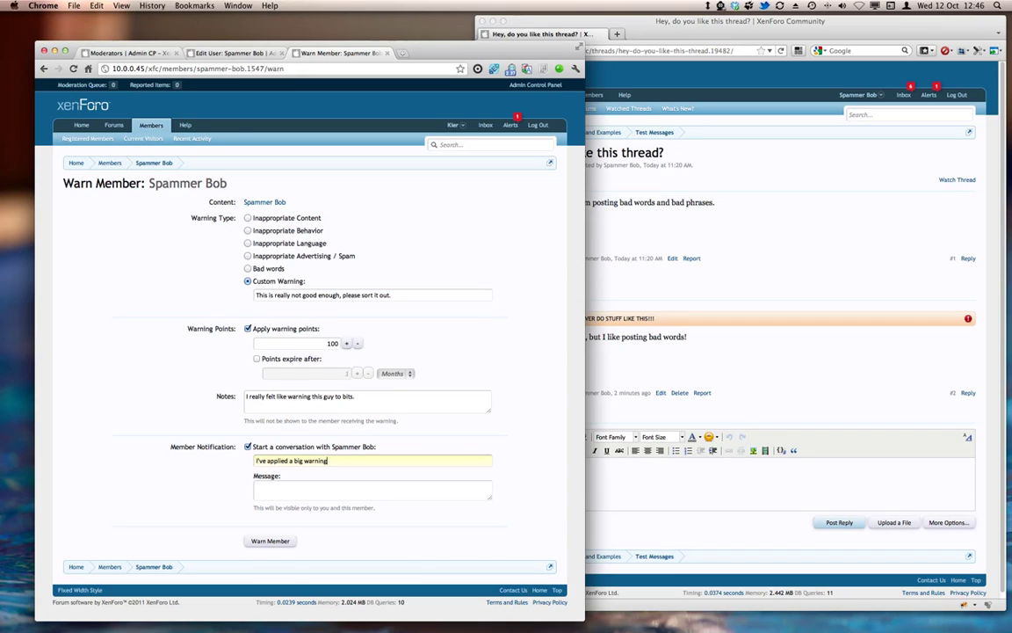
key("Tab")
type("Please don't darken our d")
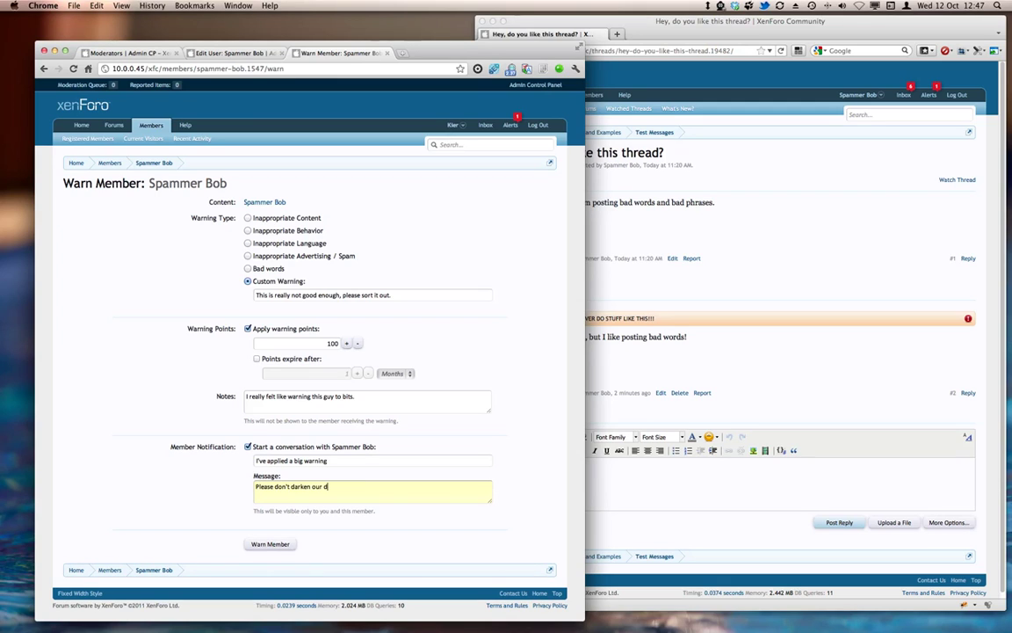
type("oor again.")
key("Return")
key("Return")
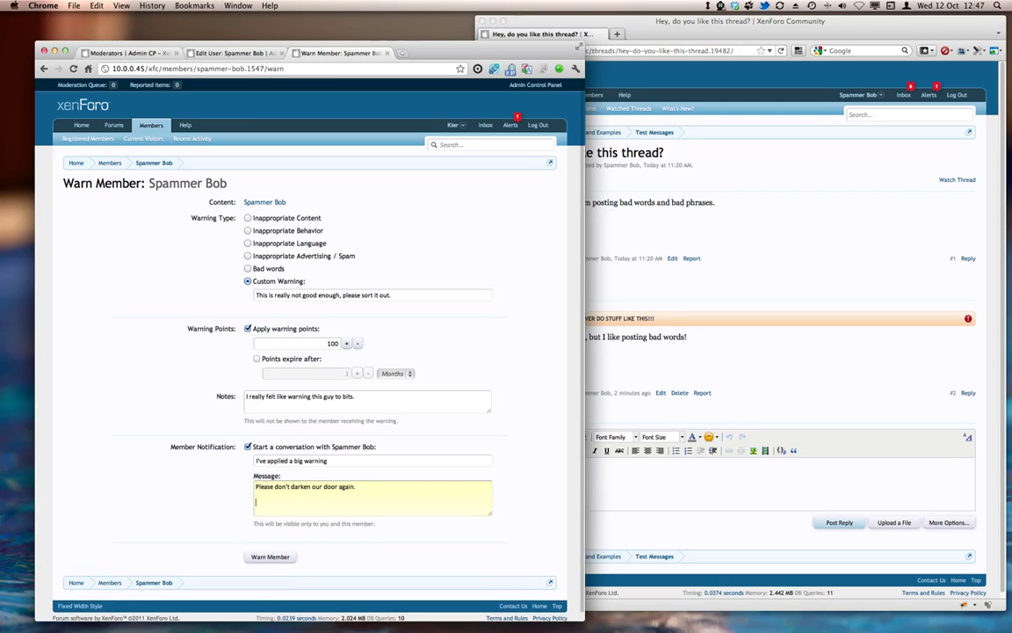
type("Kier")
left_click(280, 556)
Step: As Spammer Bob, read the 'I've applied a big warning' conversation in the inbox, then return to the moderator's window
left_click(909, 94)
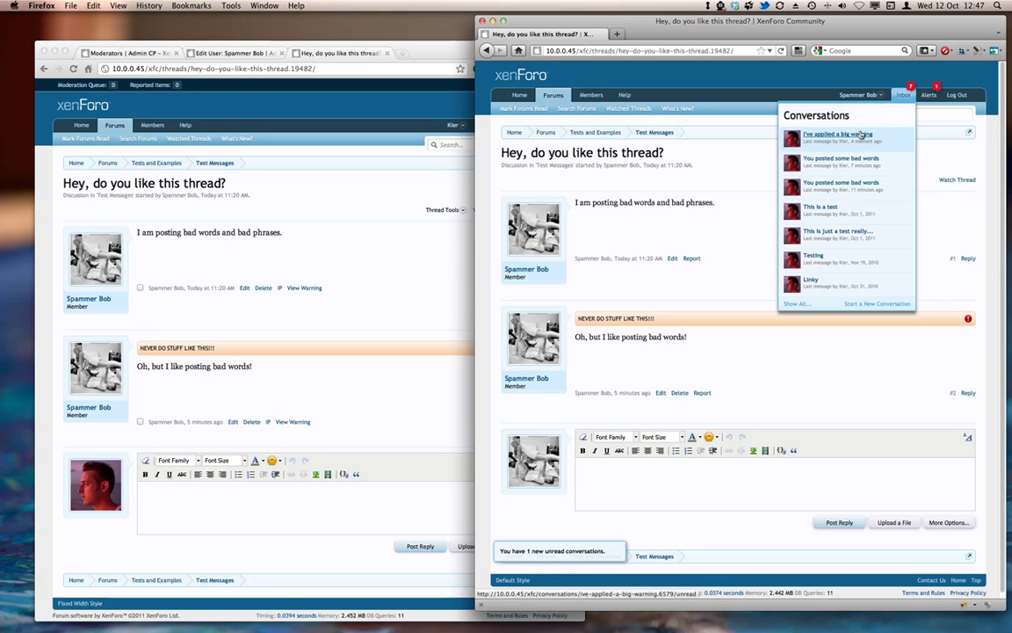
left_click(860, 135)
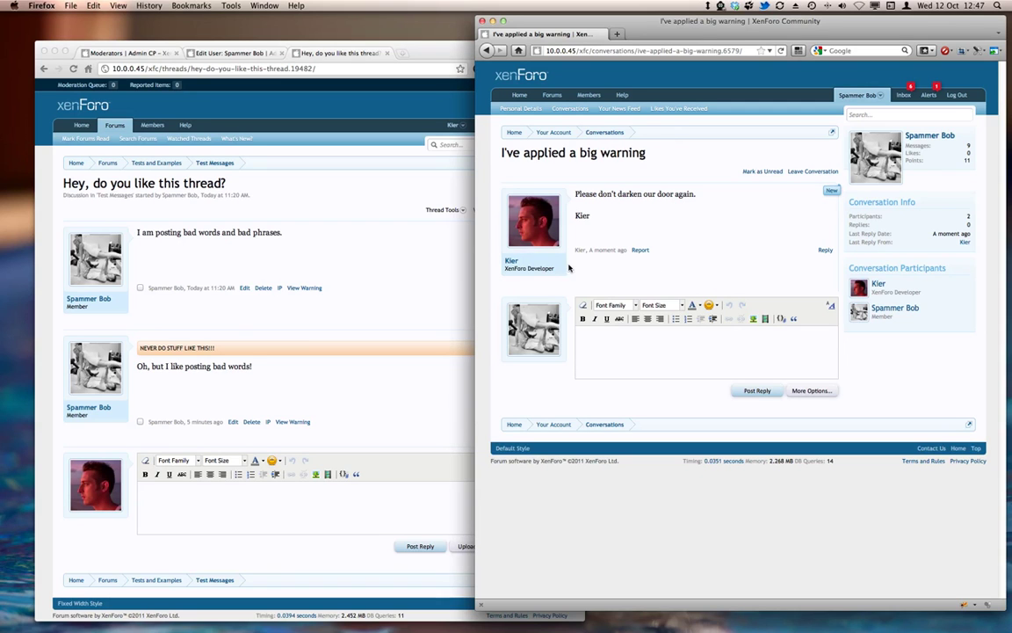
left_click(360, 211)
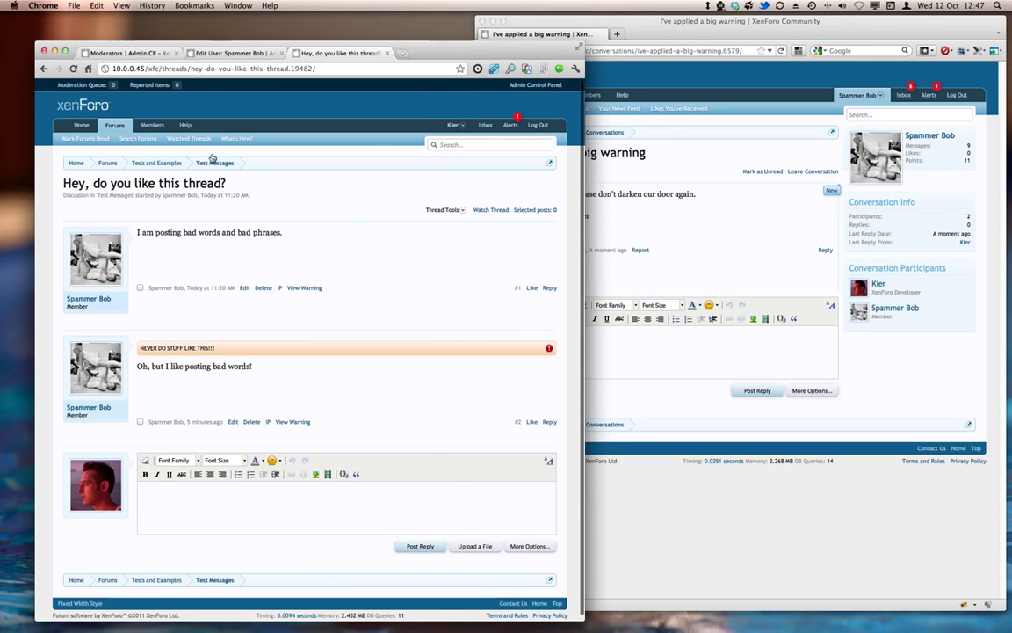
left_click(96, 259)
left_click(298, 143)
left_click(437, 239)
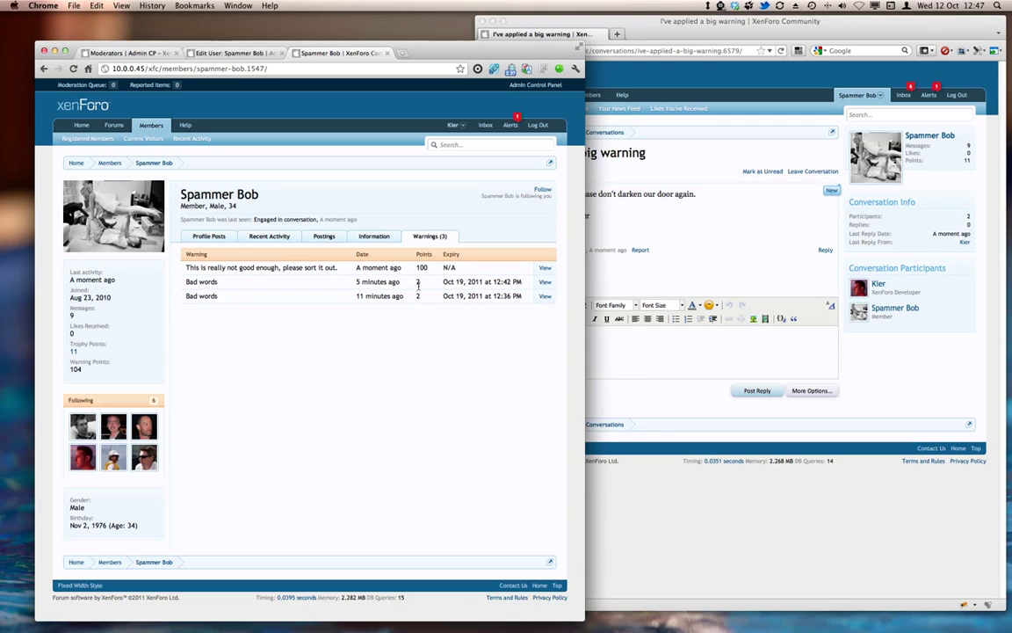
double_click(75, 369)
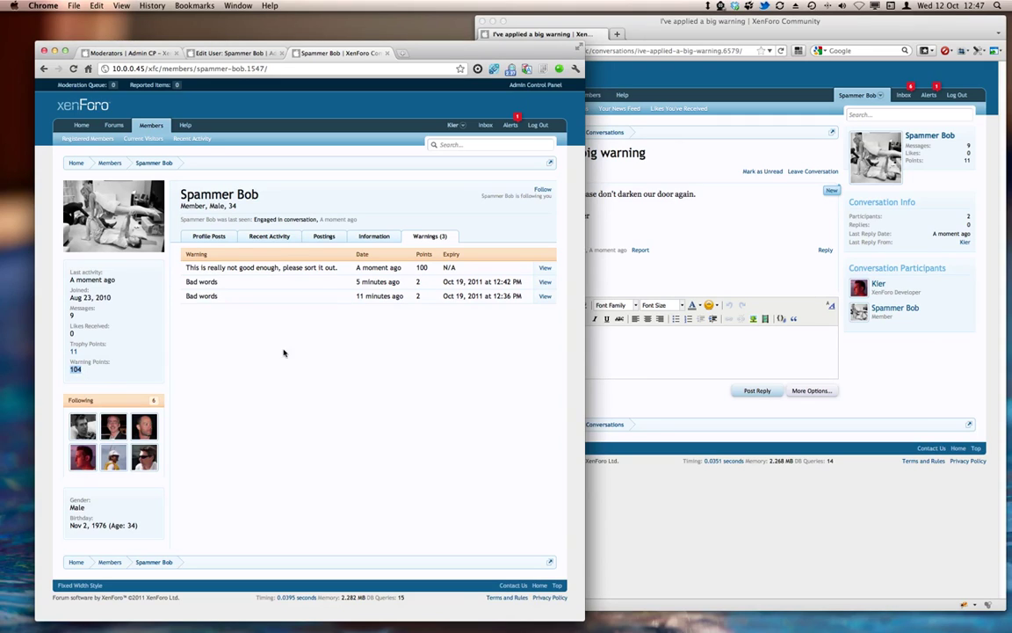